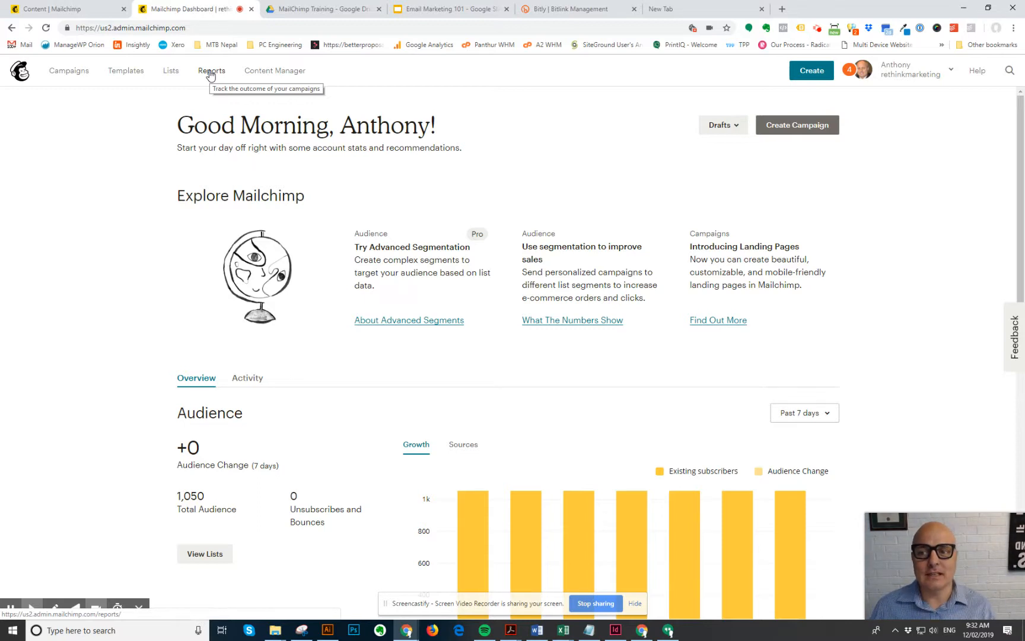
- Start a new list from the Lists page, continuing past the tags notice to the Create List form
{"action": "left_click", "coordinate": [170, 72]}
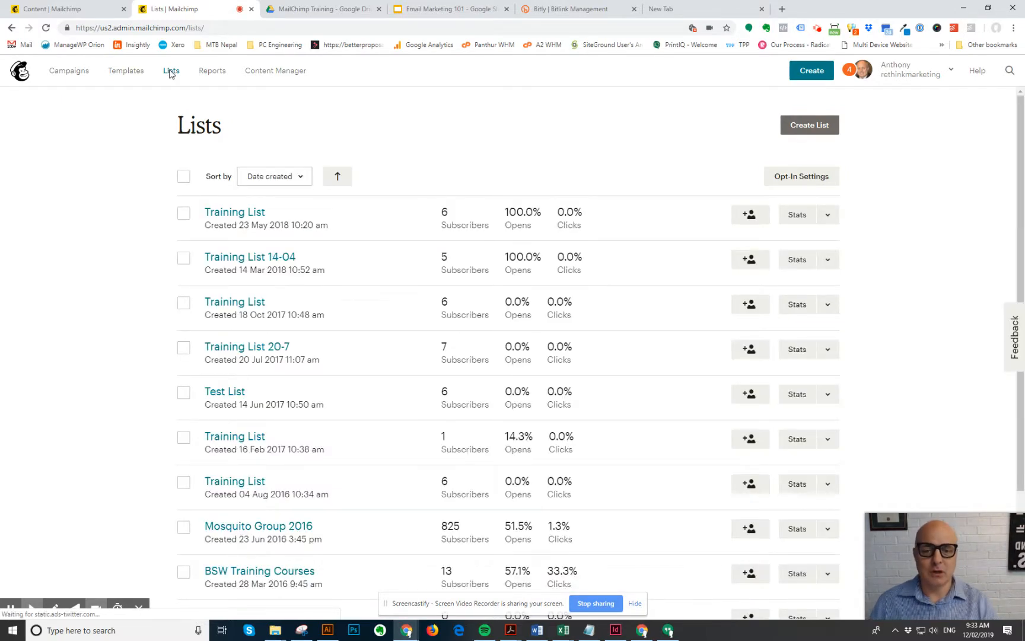
{"action": "scroll", "coordinate": [431, 311], "scroll_direction": "down", "scroll_amount": 3}
{"action": "scroll", "coordinate": [421, 320], "scroll_direction": "up", "scroll_amount": 3}
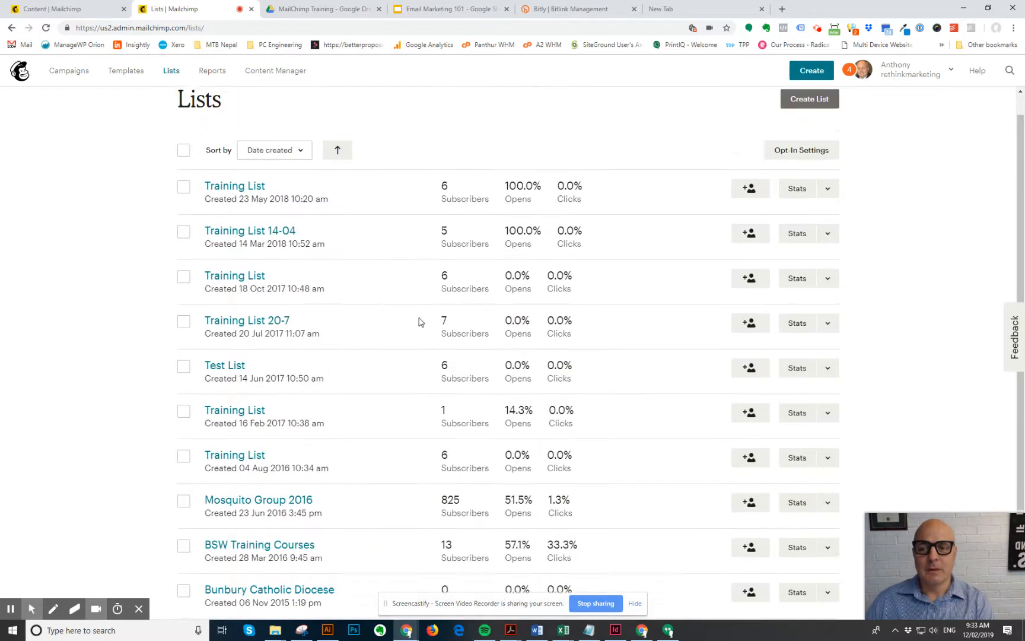
{"action": "left_click", "coordinate": [805, 127]}
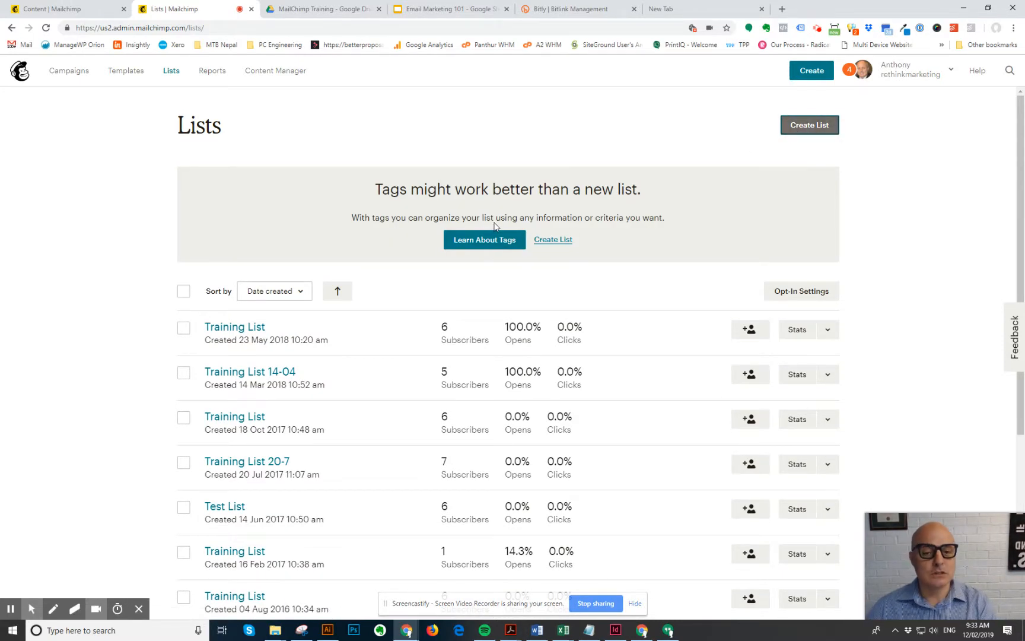
{"action": "left_click", "coordinate": [552, 241]}
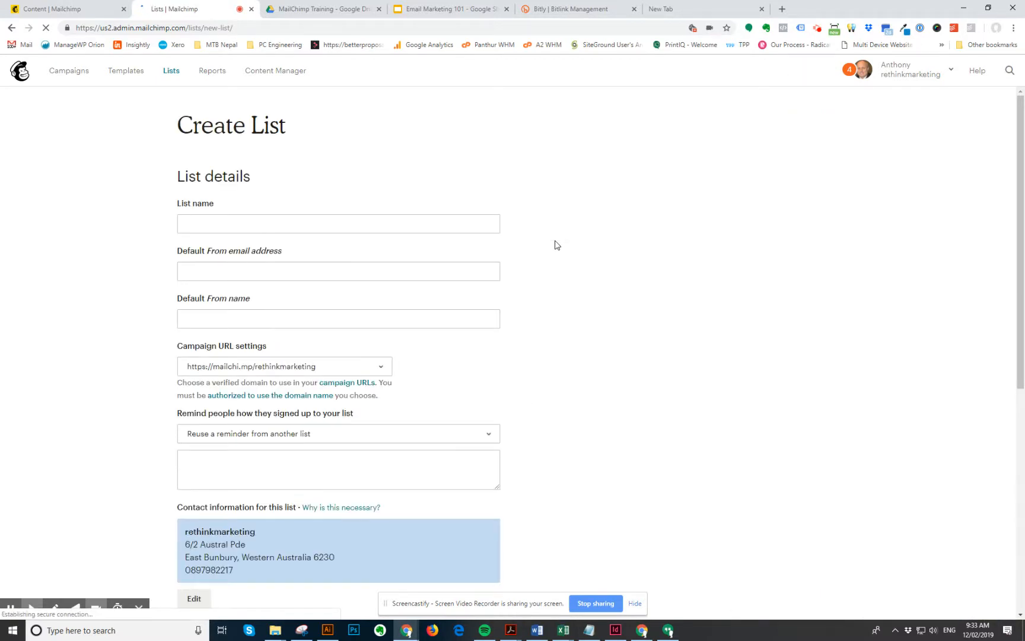
- Name the list 'Training Feb 19', fixing the misspelling with the Training suggestion, and begin the sender e-mail
{"action": "left_click", "coordinate": [264, 221]}
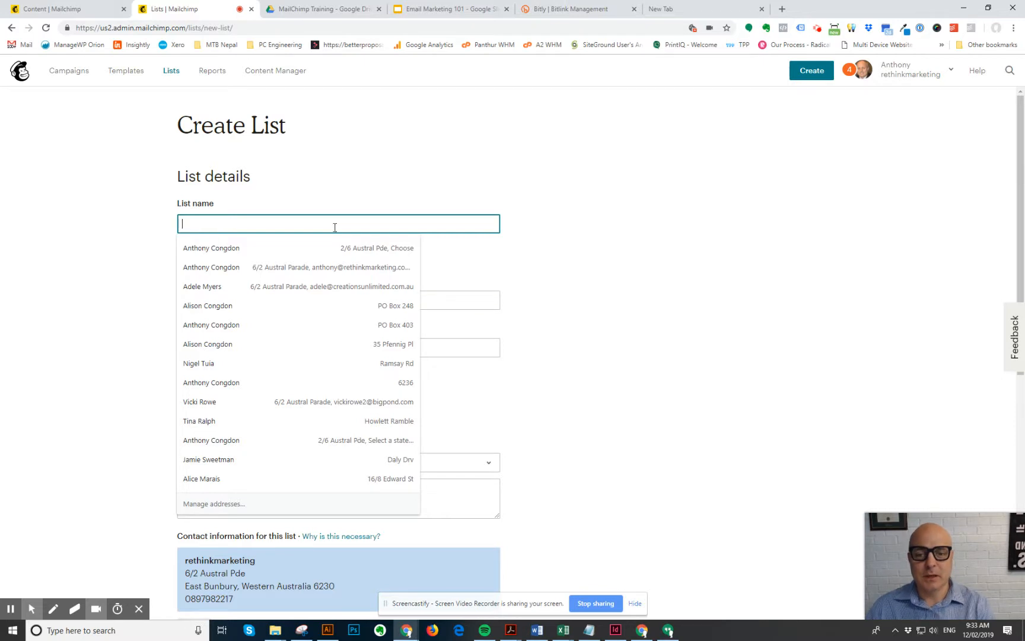
{"action": "type", "text": "Tra"}
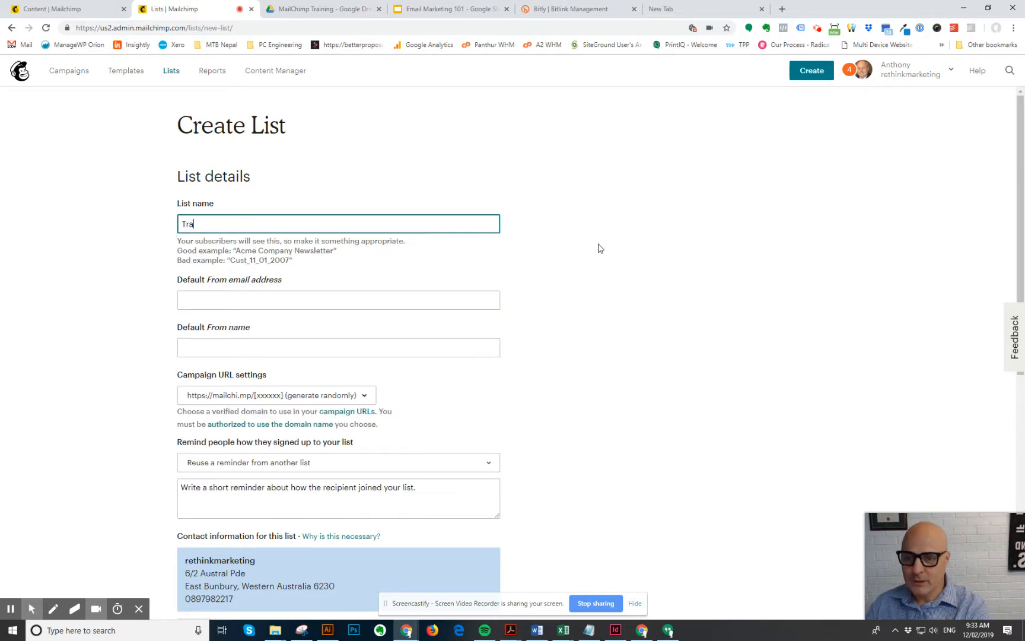
{"action": "type", "text": "inunbg"}
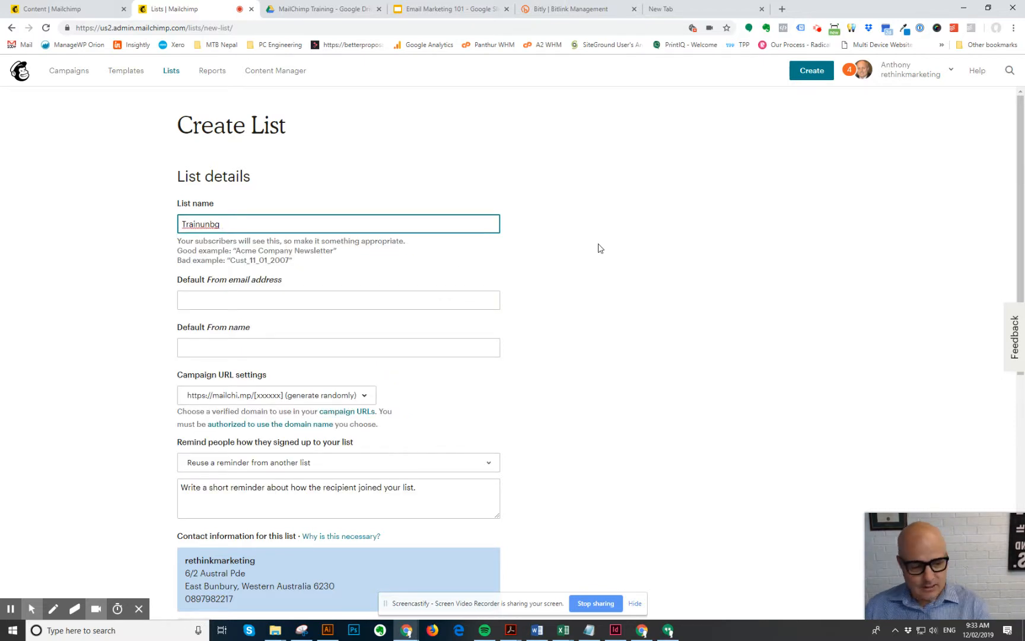
{"action": "type", "text": " Feb 1"}
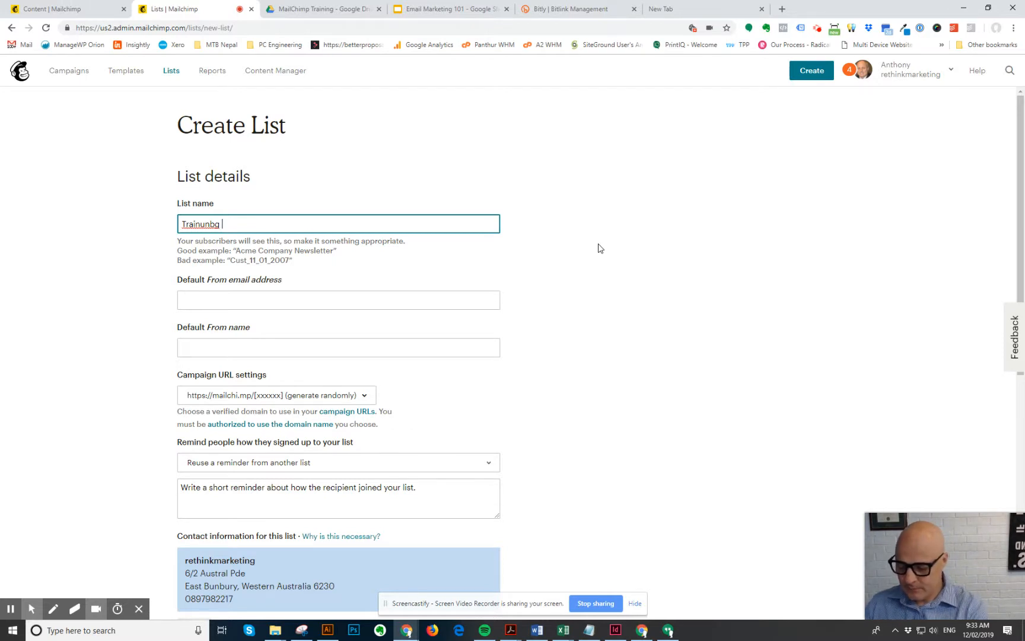
{"action": "type", "text": "9"}
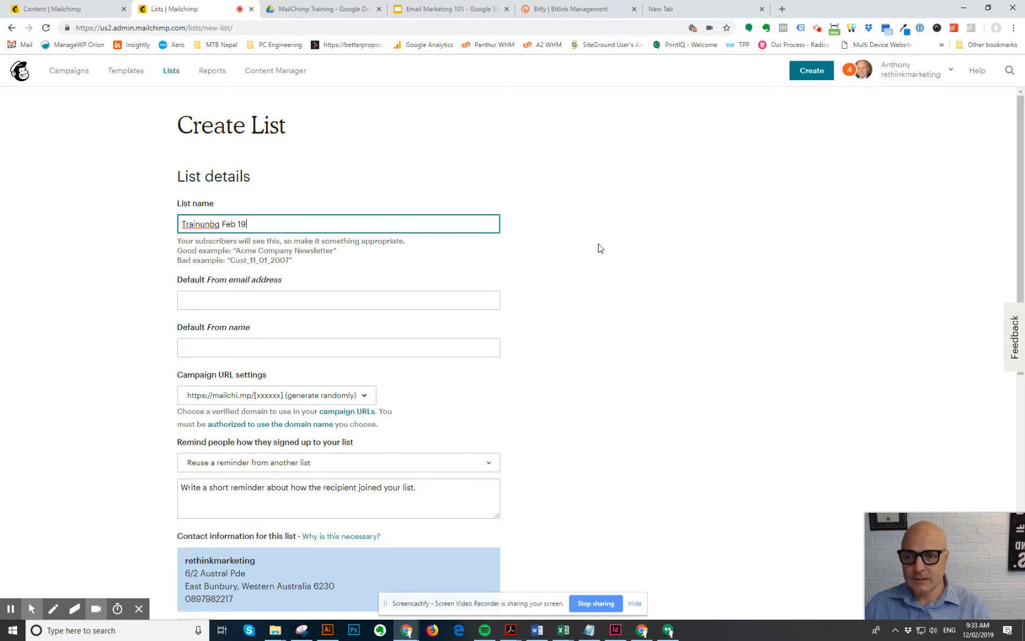
{"action": "right_click", "coordinate": [202, 226]}
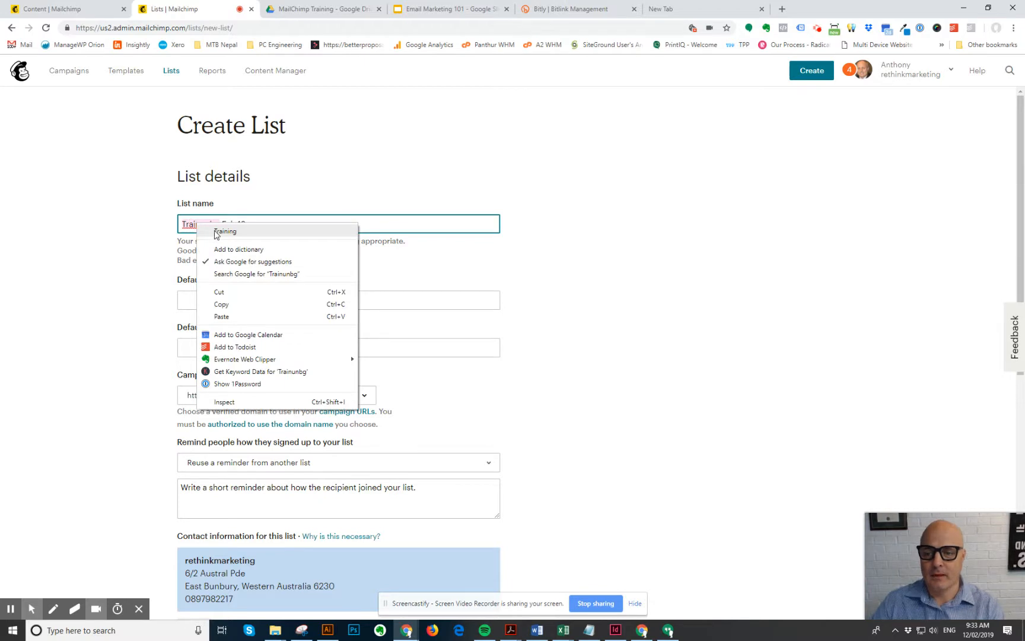
{"action": "left_click", "coordinate": [215, 232]}
{"action": "left_click", "coordinate": [243, 295]}
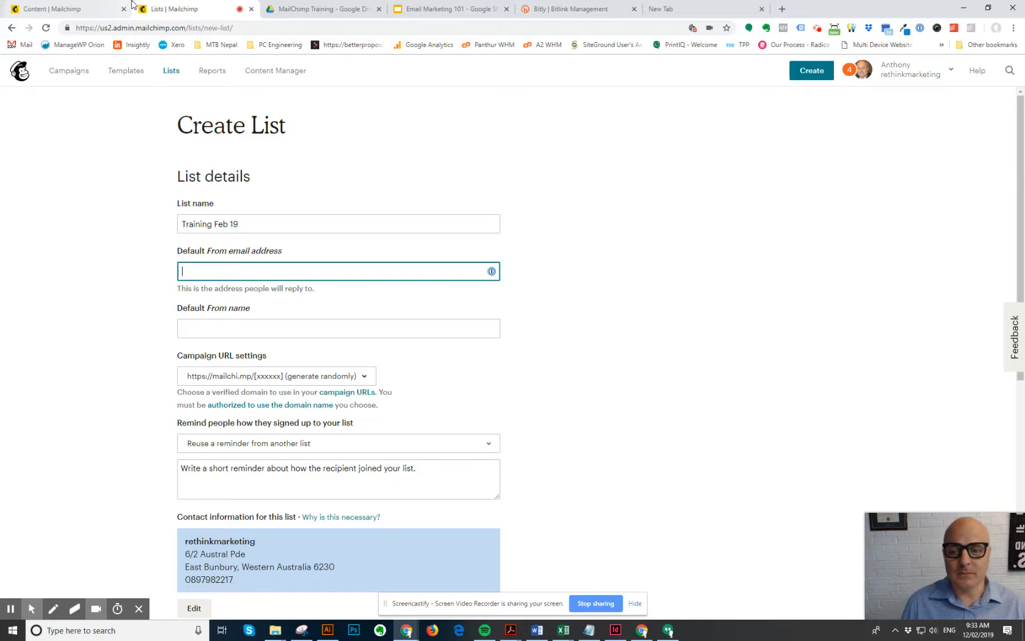
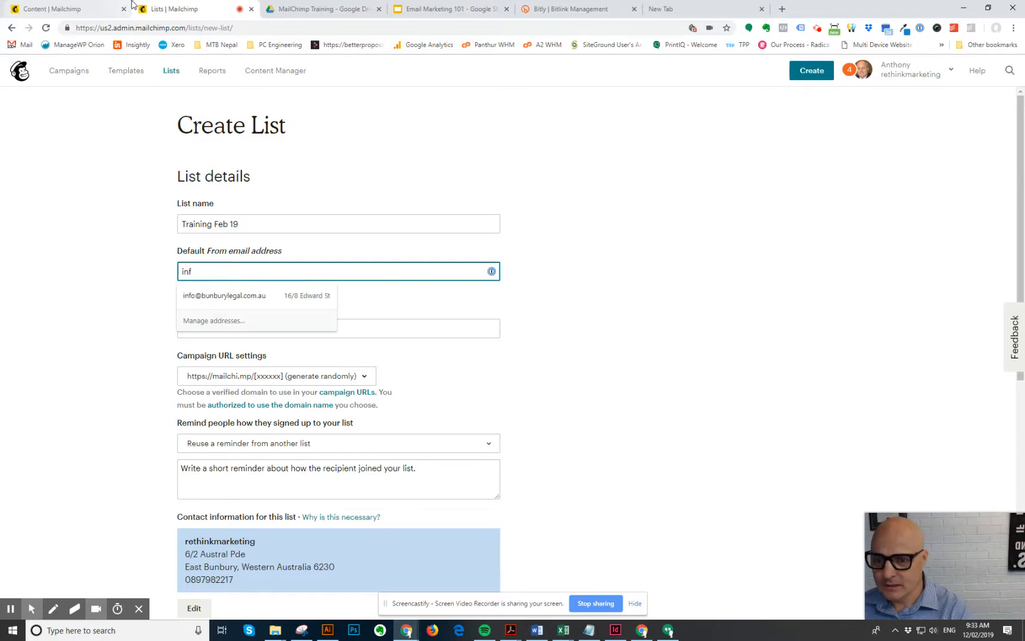
- Fill in the default sender e-mail address and set the default from name to 'Rethink Marketing'
{"action": "key", "text": "BackSpace"}
{"action": "key", "text": "BackSpace"}
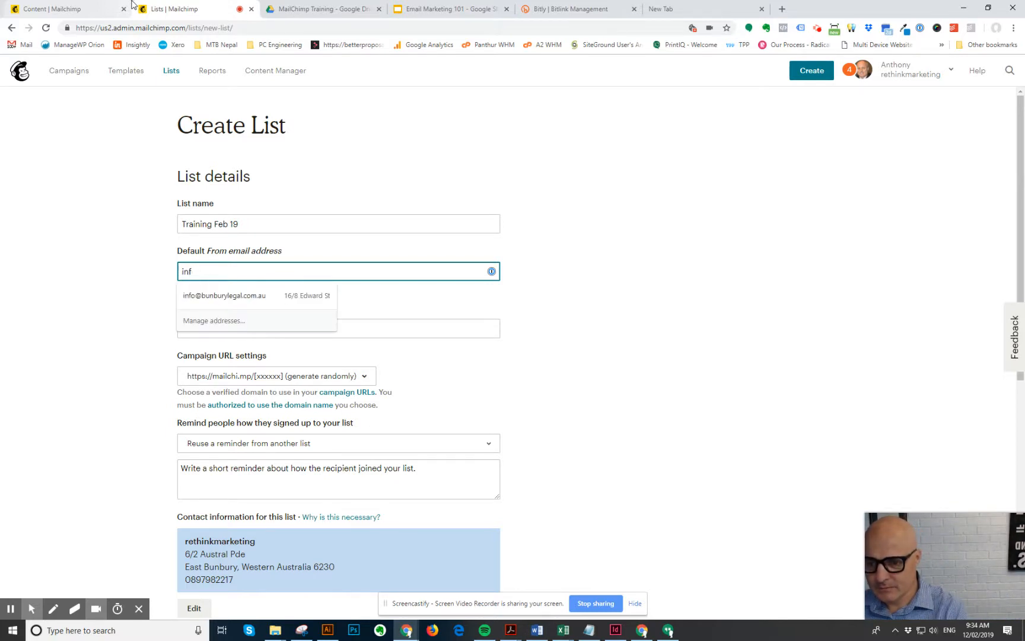
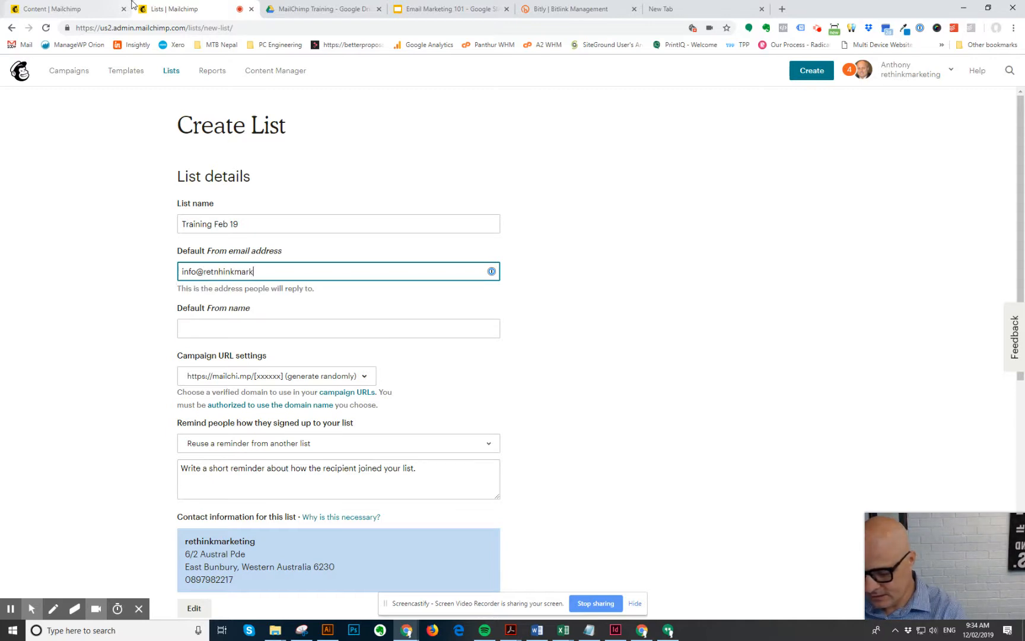
{"action": "key", "text": "Tab"}
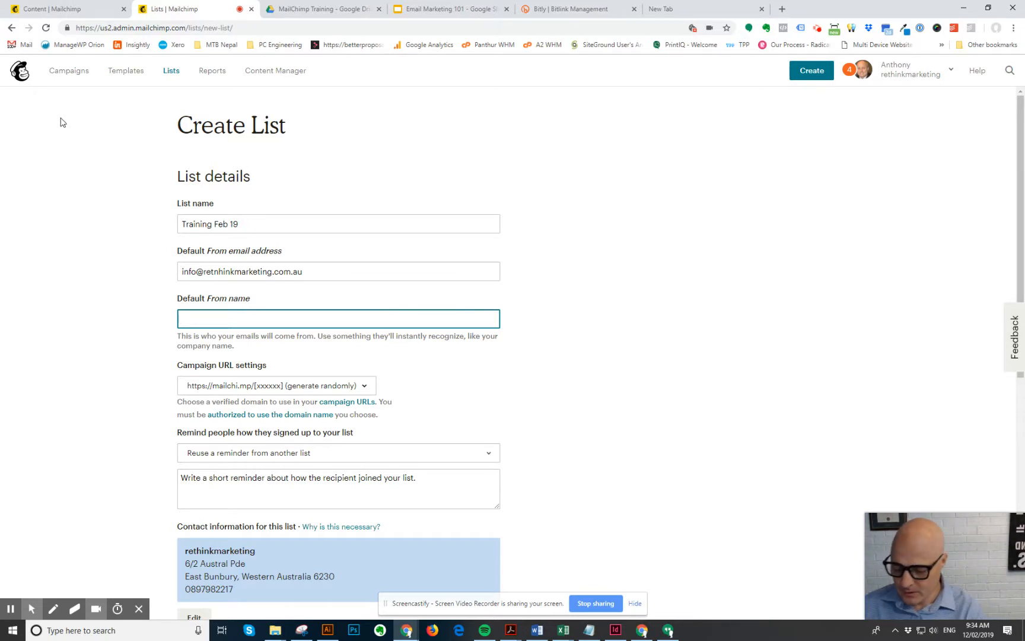
{"action": "type", "text": "Rethink MArketing"}
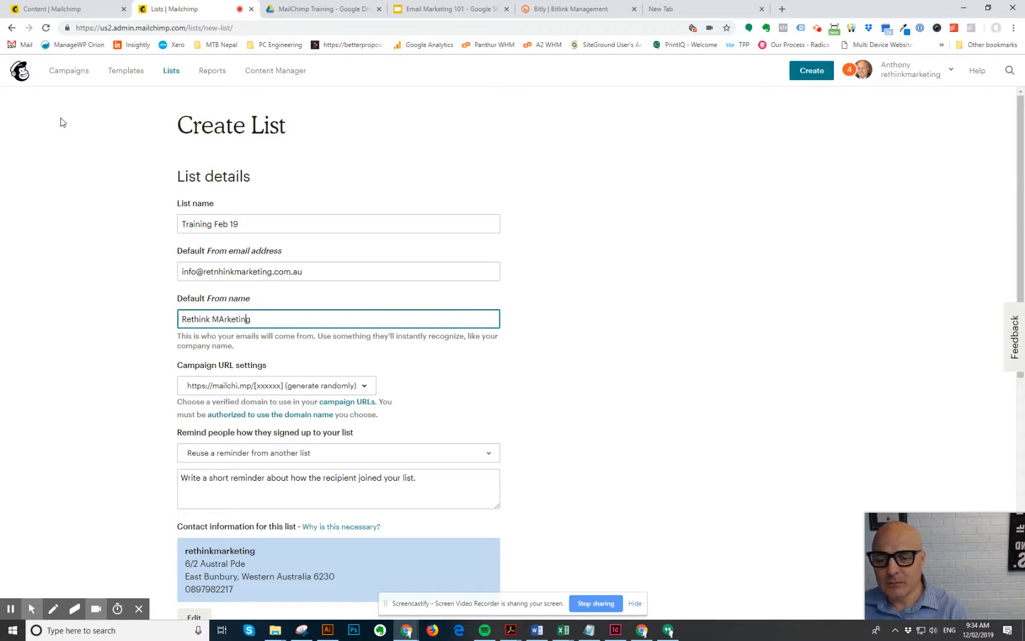
{"action": "key", "text": "Left"}
{"action": "key", "text": "Left"}
{"action": "key", "text": "Left"}
{"action": "key", "text": "Left"}
{"action": "key", "text": "Left"}
{"action": "key", "text": "Left"}
{"action": "key", "text": "Left"}
{"action": "key", "text": "BackSpace"}
{"action": "type", "text": "a"}
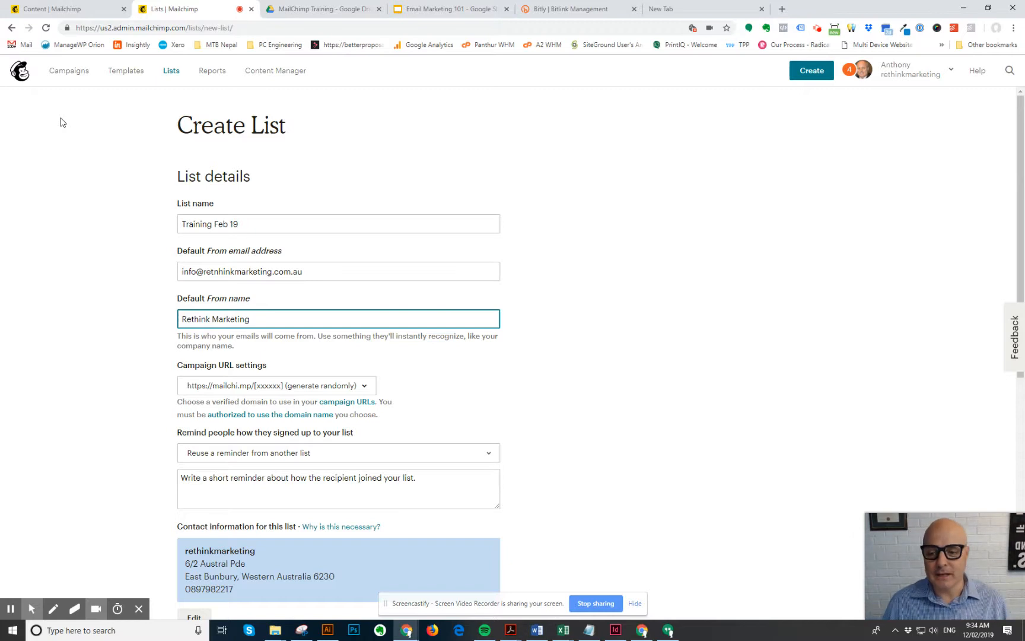
{"action": "left_click", "coordinate": [364, 385]}
{"action": "scroll", "coordinate": [443, 380], "scroll_direction": "down", "scroll_amount": 1}
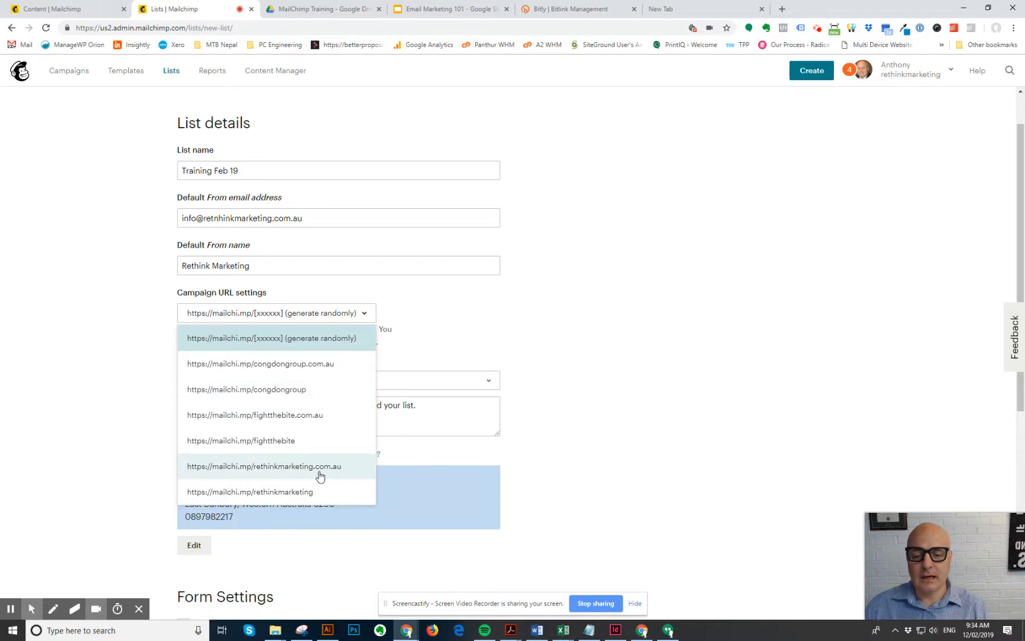
{"action": "left_click", "coordinate": [313, 493]}
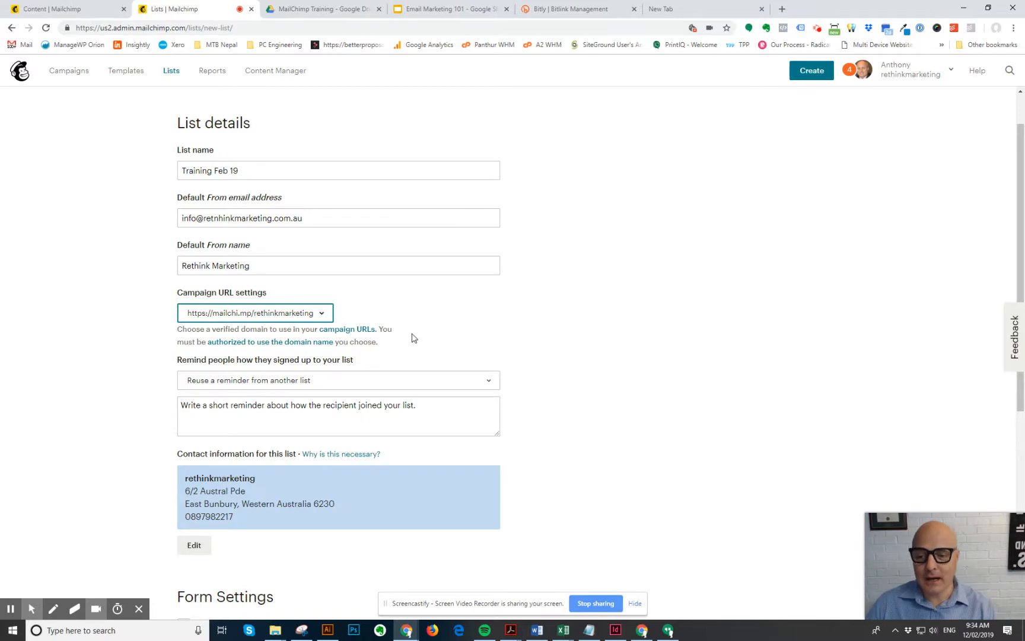
{"action": "scroll", "coordinate": [319, 270], "scroll_direction": "down", "scroll_amount": 2}
{"action": "left_click", "coordinate": [315, 273]}
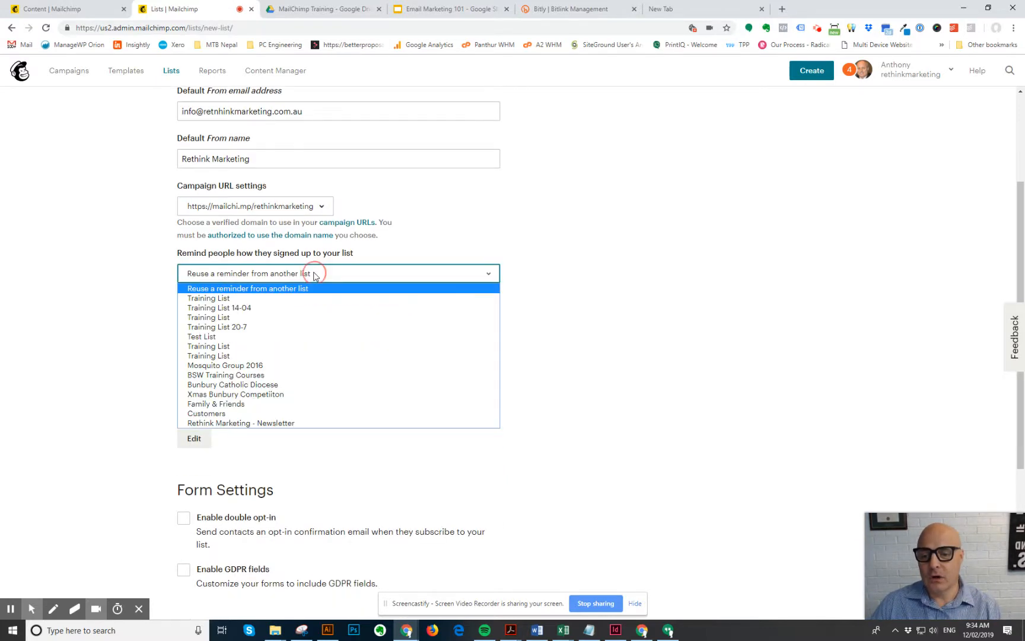
{"action": "left_click", "coordinate": [465, 238]}
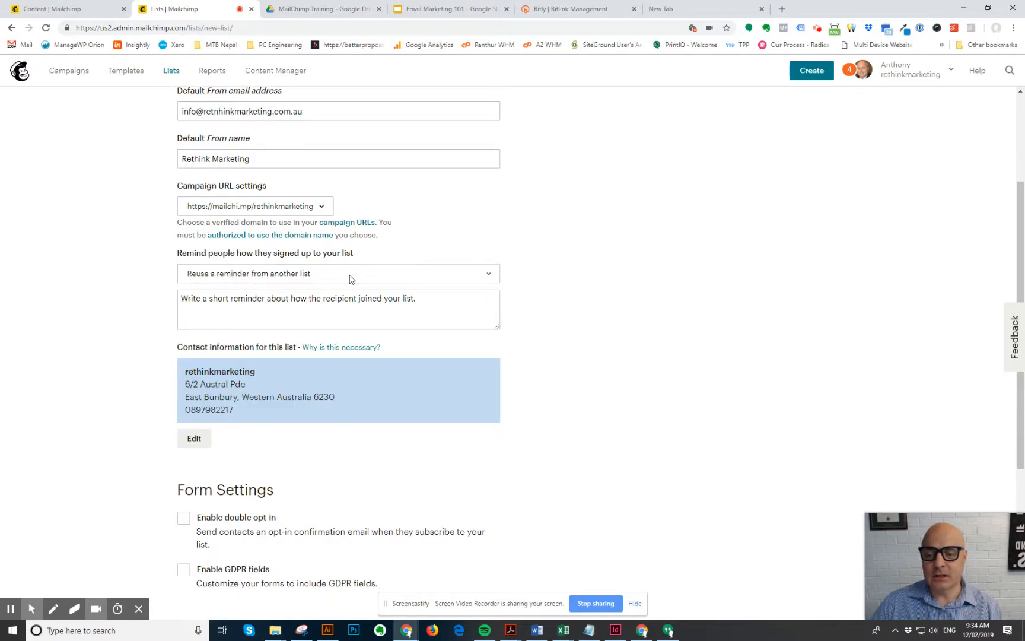
{"action": "left_click", "coordinate": [285, 310]}
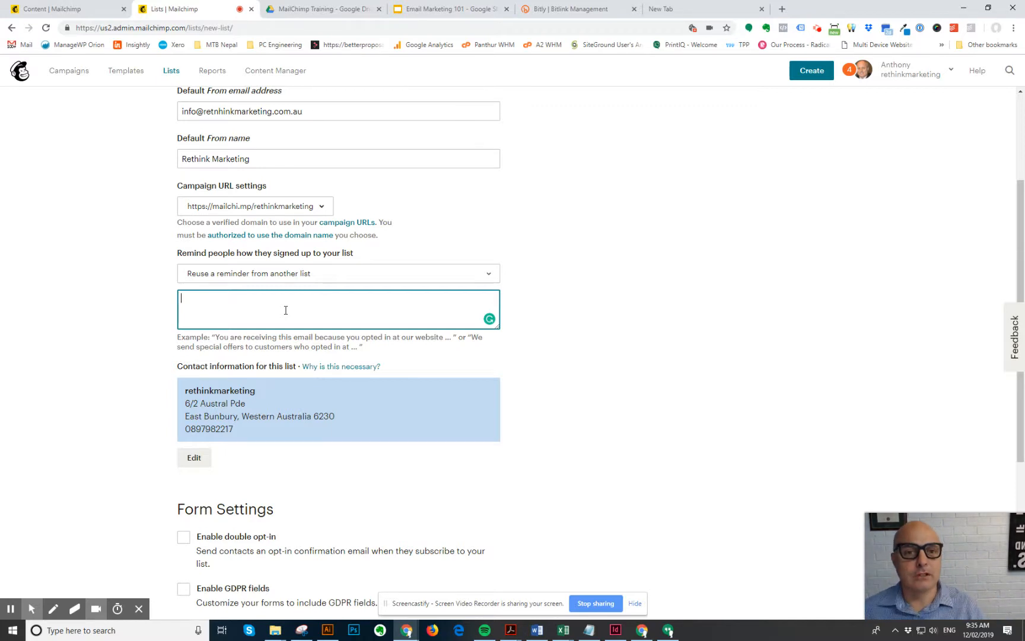
- Write the reminder 'you've previously attended one of our Mailchimp Training courses' with lowercase c
{"action": "type", "text": "you've previously attended one of our MailChimp Training courses"}
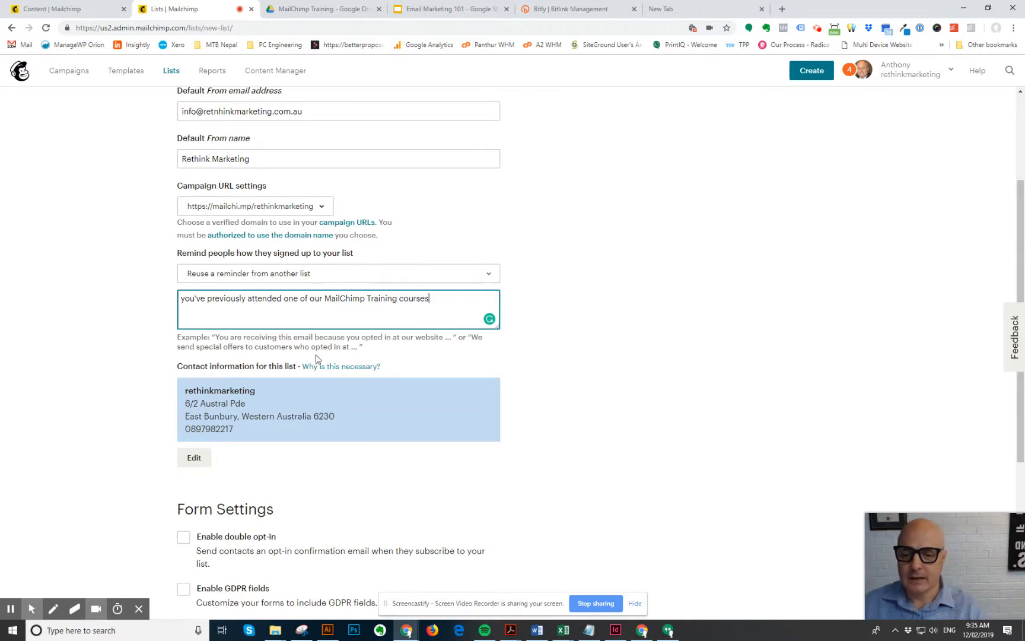
{"action": "left_click", "coordinate": [347, 300]}
{"action": "key", "text": "BackSpace"}
{"action": "type", "text": "c"}
- Check the 'Why is this necessary?' help page, then return to edit the list's contact information
{"action": "left_click", "coordinate": [358, 367]}
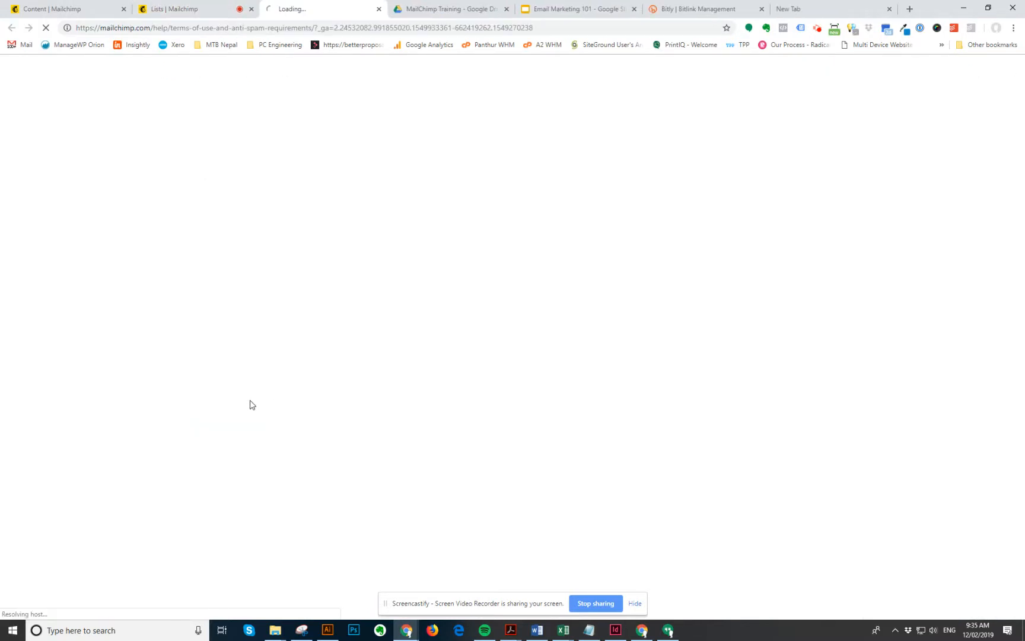
{"action": "left_click", "coordinate": [199, 13]}
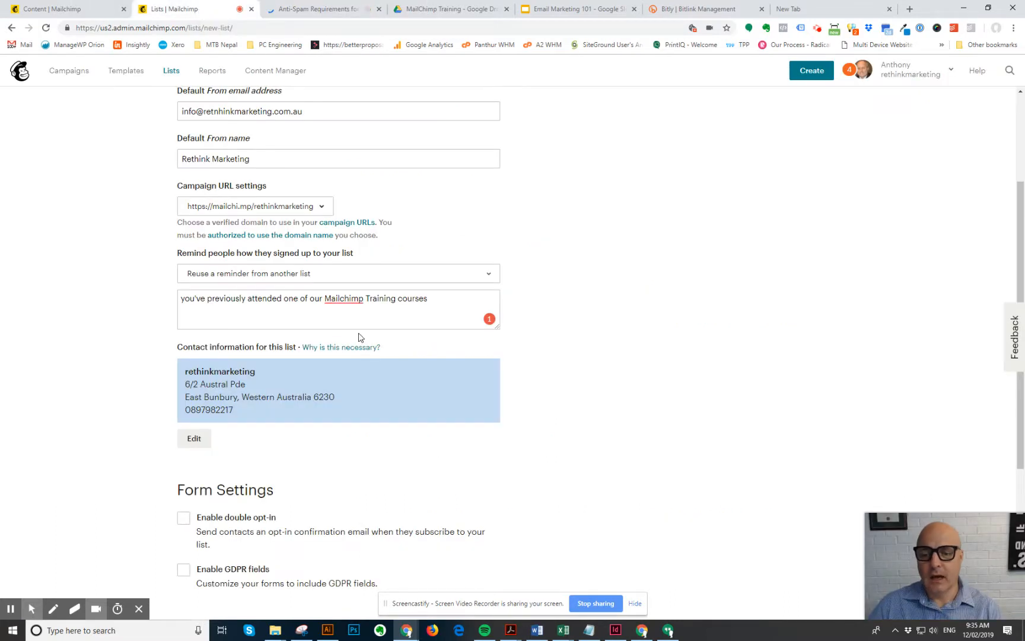
{"action": "scroll", "coordinate": [359, 336], "scroll_direction": "down", "scroll_amount": 1}
{"action": "scroll", "coordinate": [345, 318], "scroll_direction": "down", "scroll_amount": 1}
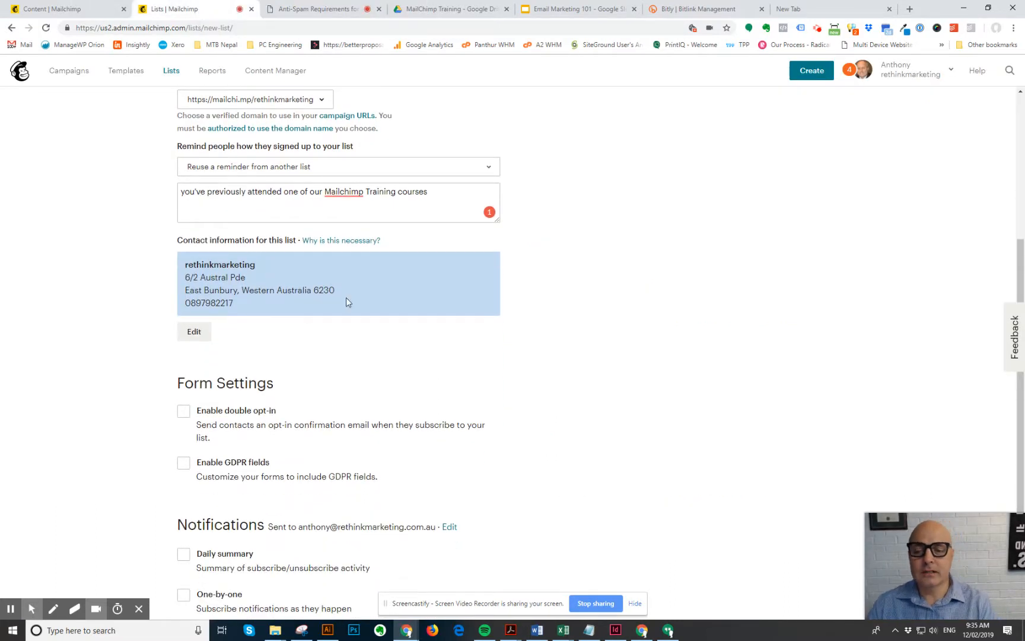
{"action": "left_click", "coordinate": [200, 335]}
- Replace the company/organization name rethinkmarketing with 'Rethink Marketing', keeping the existing address
{"action": "left_click", "coordinate": [265, 263]}
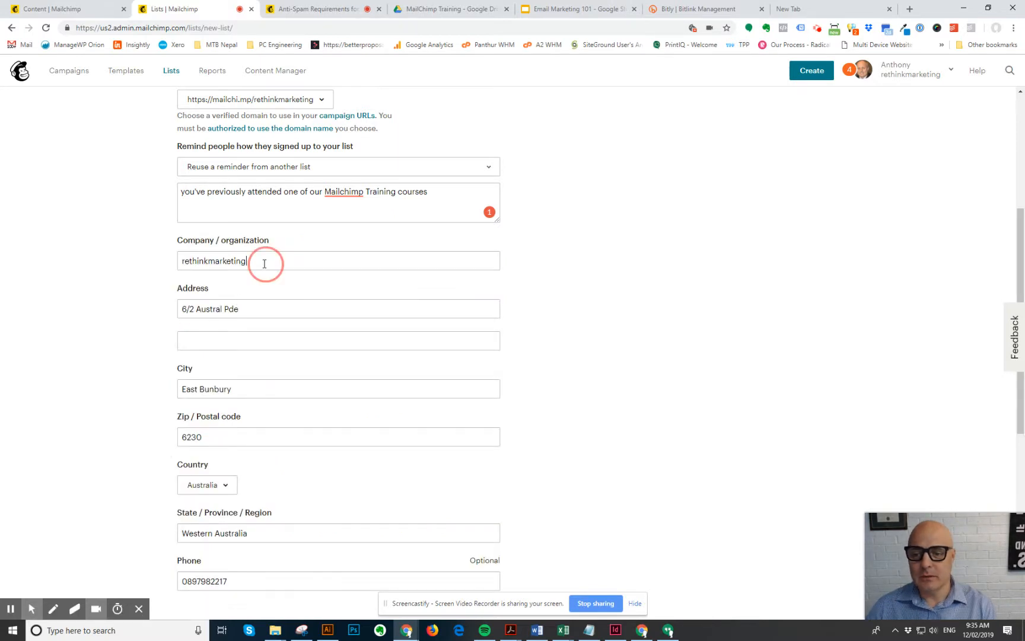
{"action": "key", "text": "ctrl+a"}
{"action": "type", "text": "Rethi"}
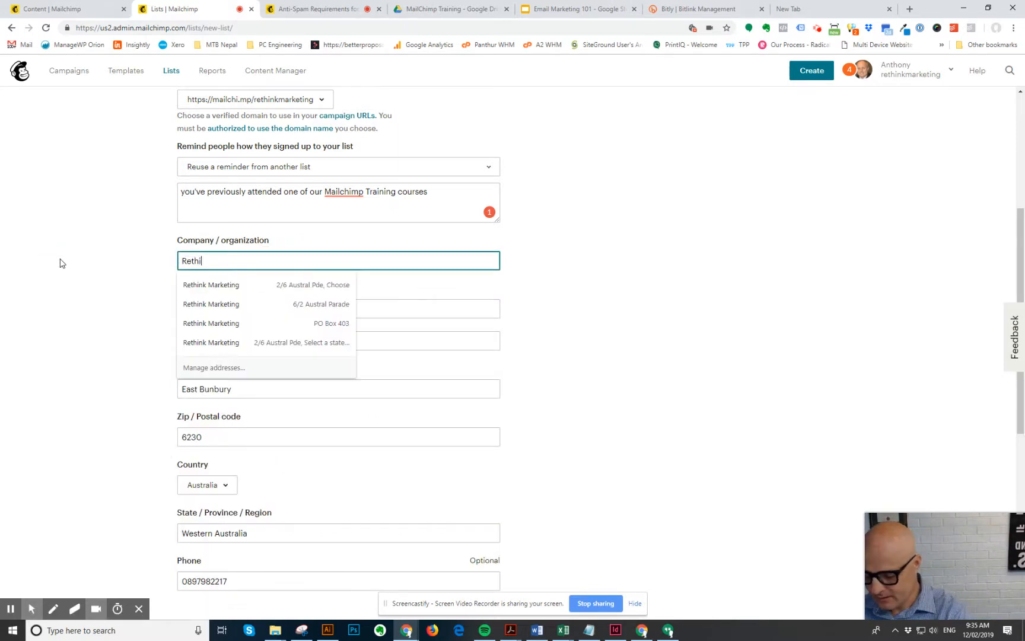
{"action": "type", "text": "nk Marketi"}
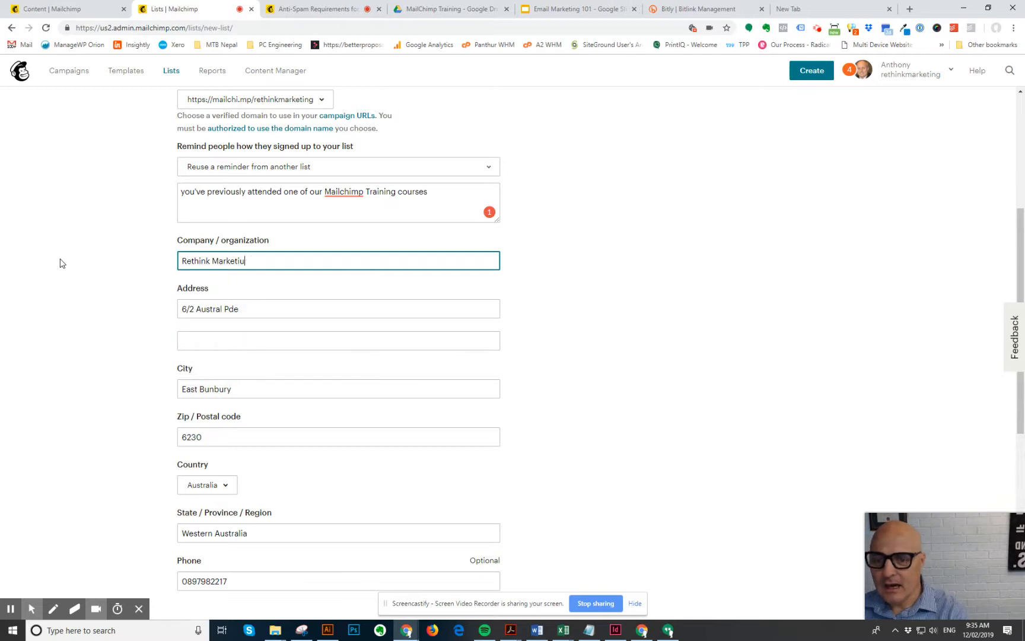
{"action": "type", "text": "ng"}
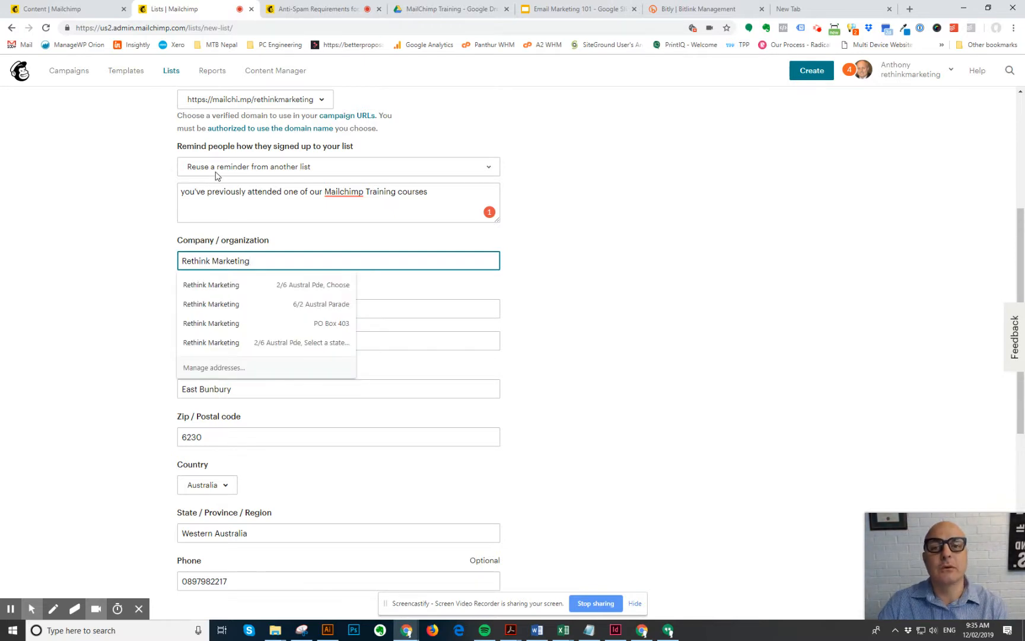
{"action": "scroll", "coordinate": [575, 291], "scroll_direction": "down", "scroll_amount": 3}
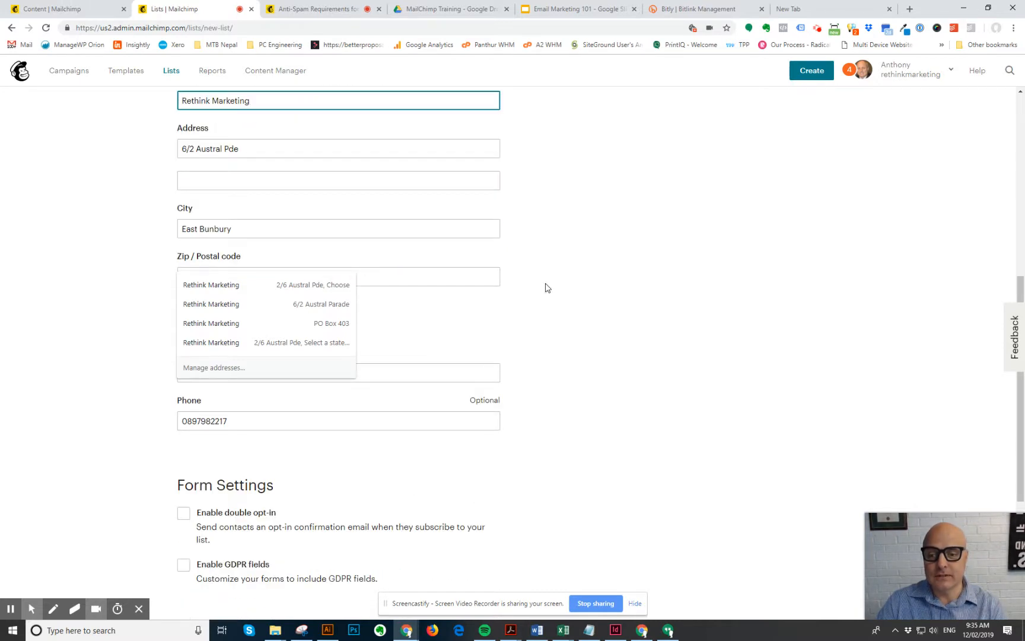
{"action": "left_click", "coordinate": [588, 259]}
{"action": "scroll", "coordinate": [394, 300], "scroll_direction": "down", "scroll_amount": 2}
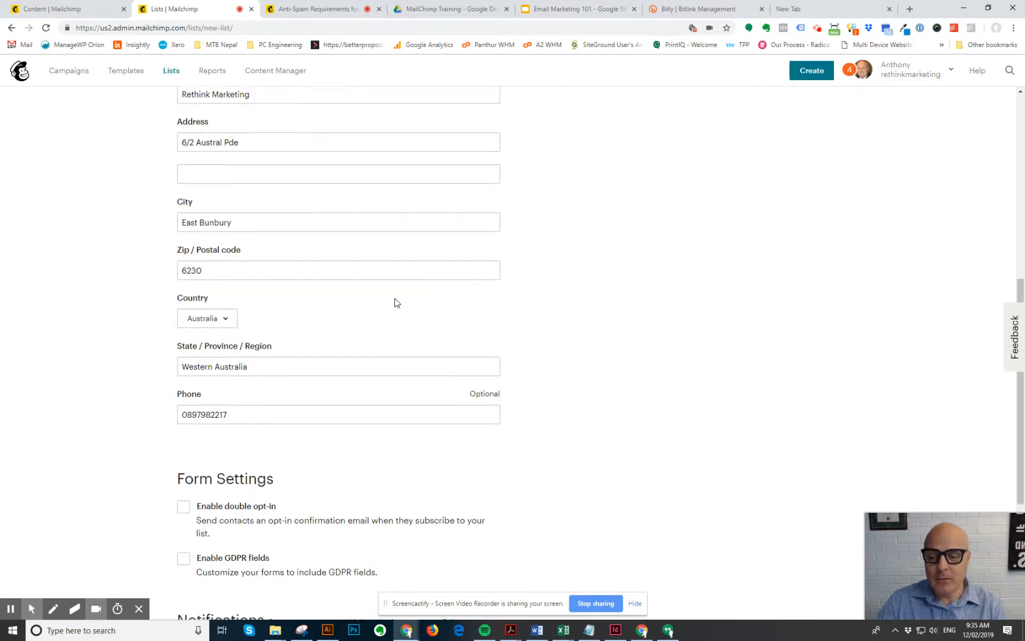
{"action": "scroll", "coordinate": [394, 298], "scroll_direction": "up", "scroll_amount": 2}
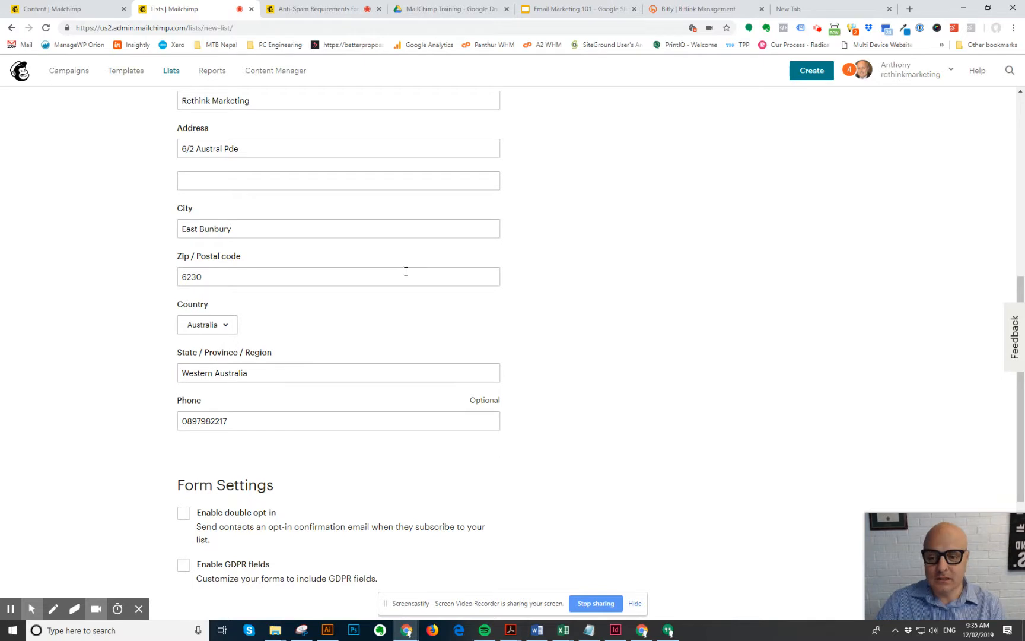
{"action": "scroll", "coordinate": [405, 270], "scroll_direction": "down", "scroll_amount": 3}
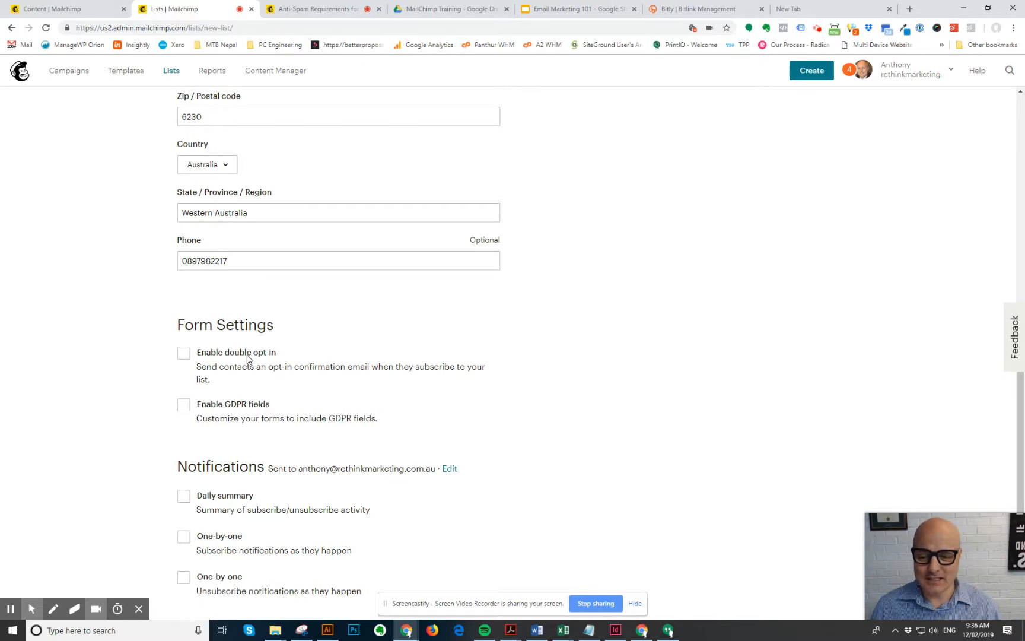
- Save the completed Training Feb 19 list form
{"action": "scroll", "coordinate": [446, 389], "scroll_direction": "down", "scroll_amount": 2}
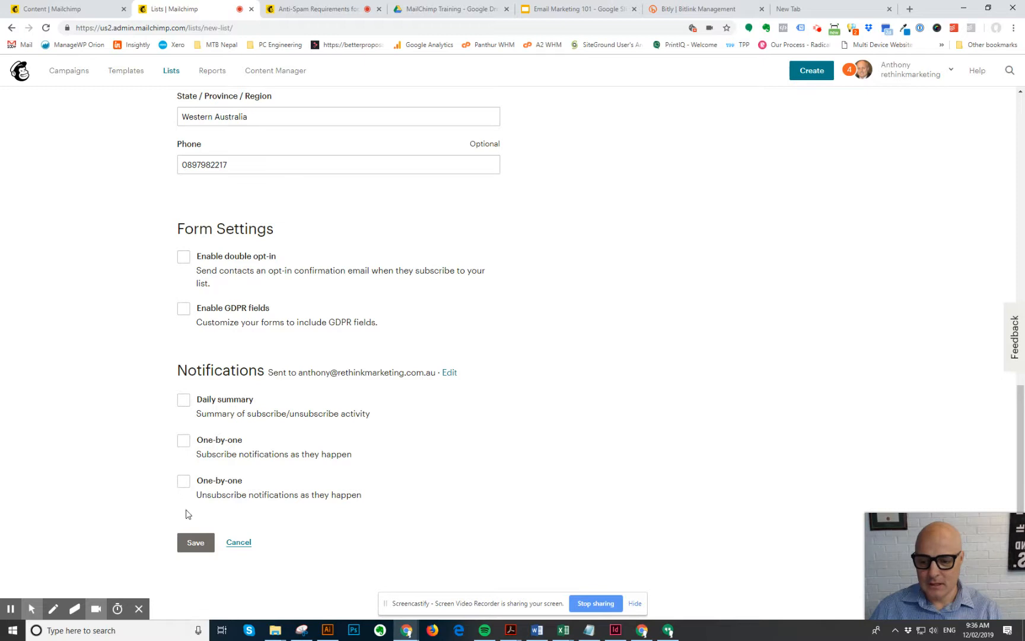
{"action": "left_click", "coordinate": [197, 543]}
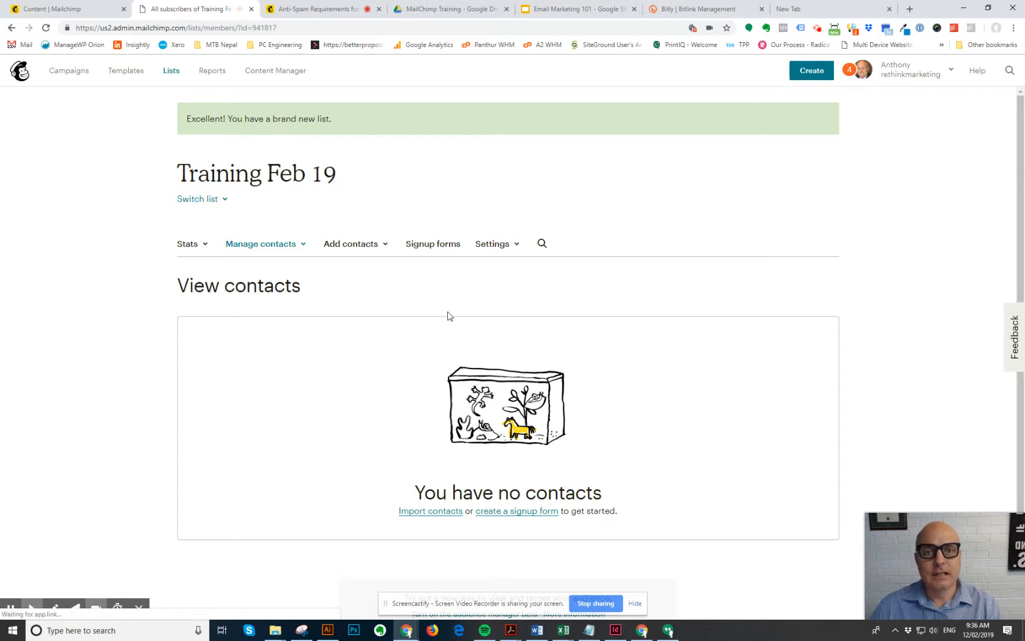
- Show the Manage contacts options and expand Add contacts for the new list
{"action": "left_click", "coordinate": [303, 246]}
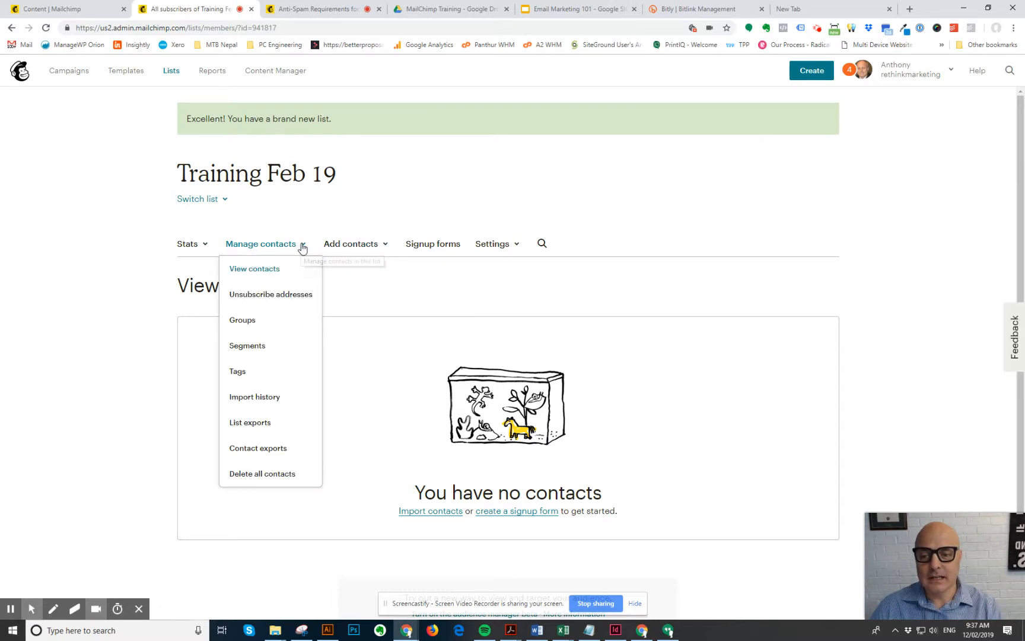
{"action": "left_click", "coordinate": [373, 243]}
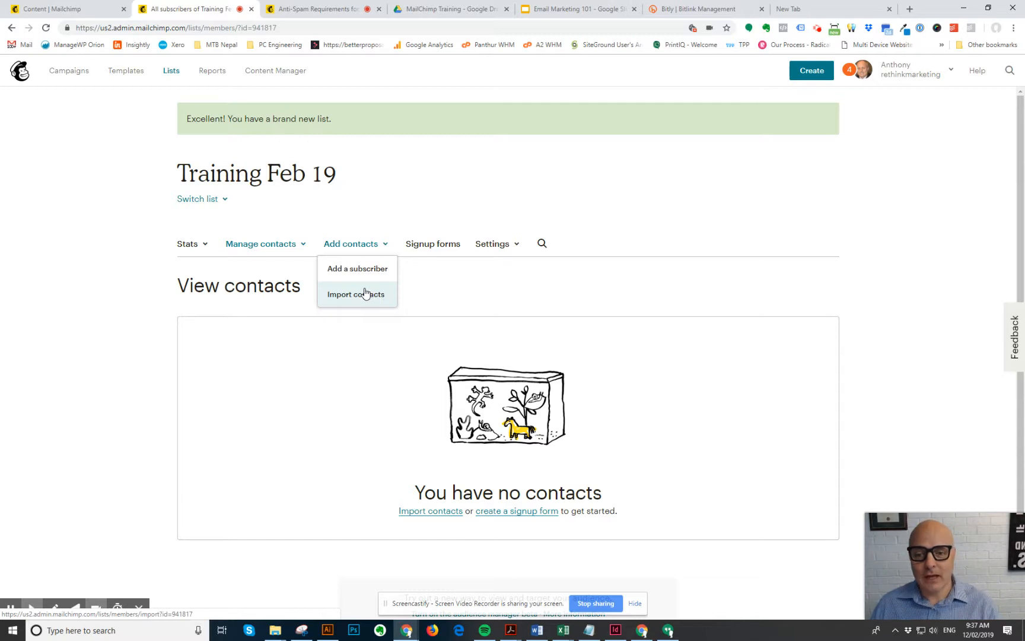
- Start an import into Training Feb 19 using Copy/paste from file as the source
{"action": "left_click", "coordinate": [366, 293]}
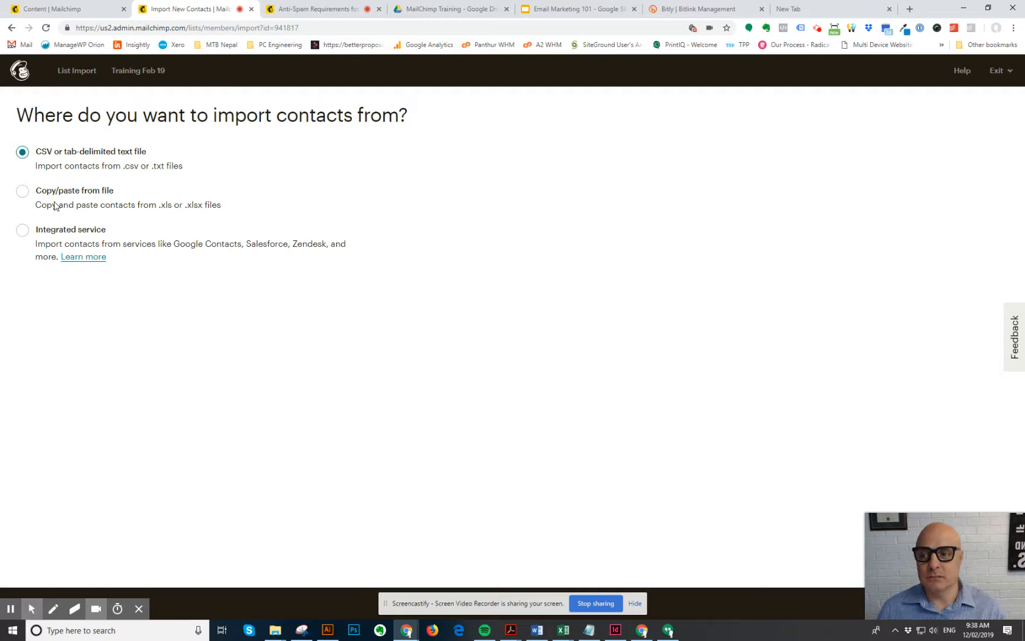
{"action": "left_click", "coordinate": [22, 190]}
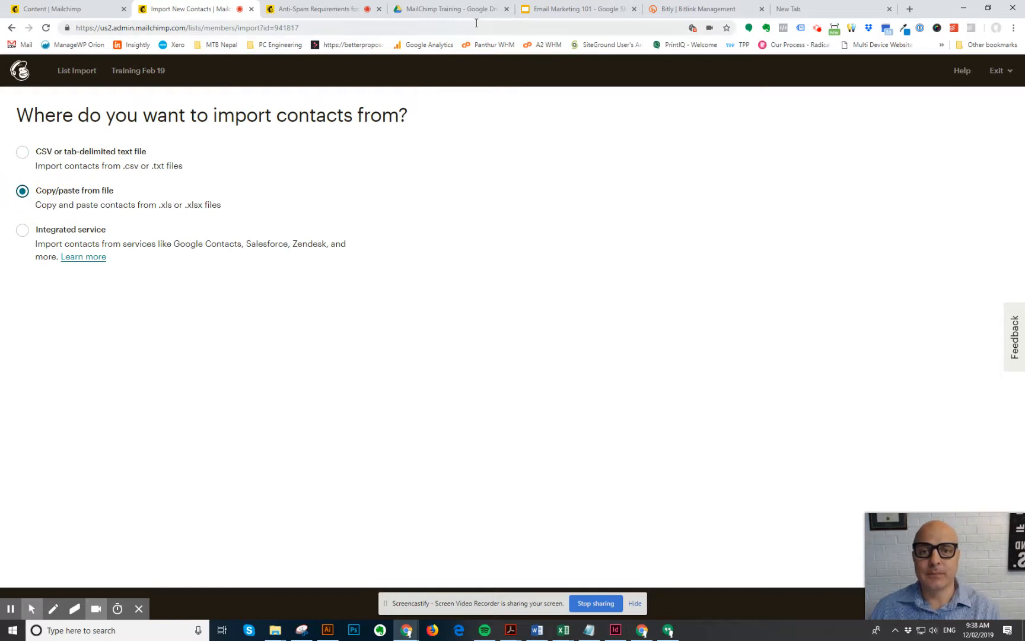
- Open the Sample Contacts spreadsheet from the MailChimp Training Drive folder
{"action": "left_click", "coordinate": [586, 10]}
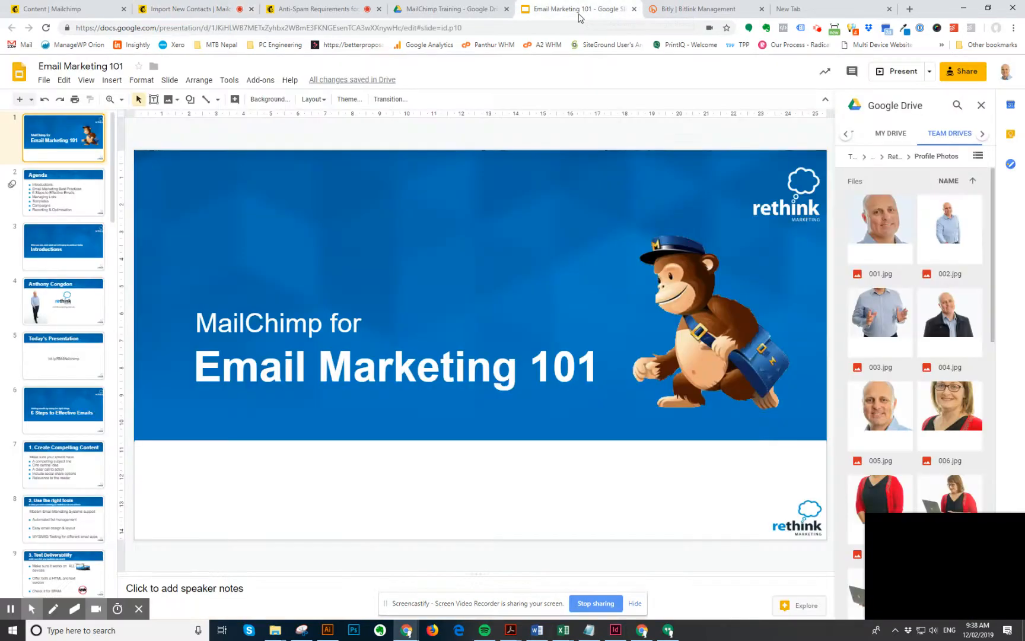
{"action": "left_click", "coordinate": [464, 9]}
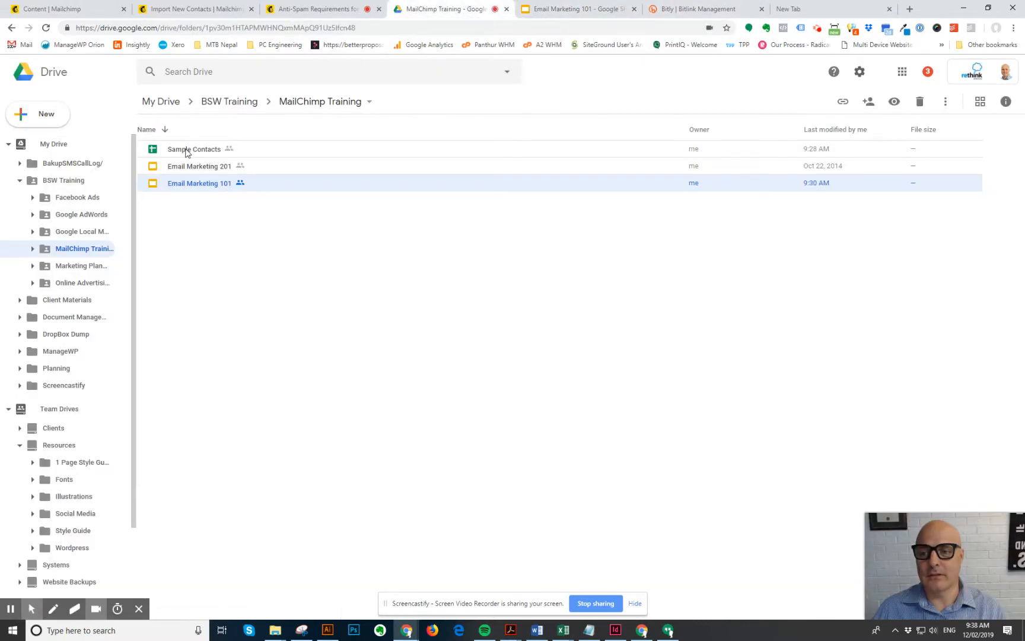
{"action": "double_click", "coordinate": [188, 151]}
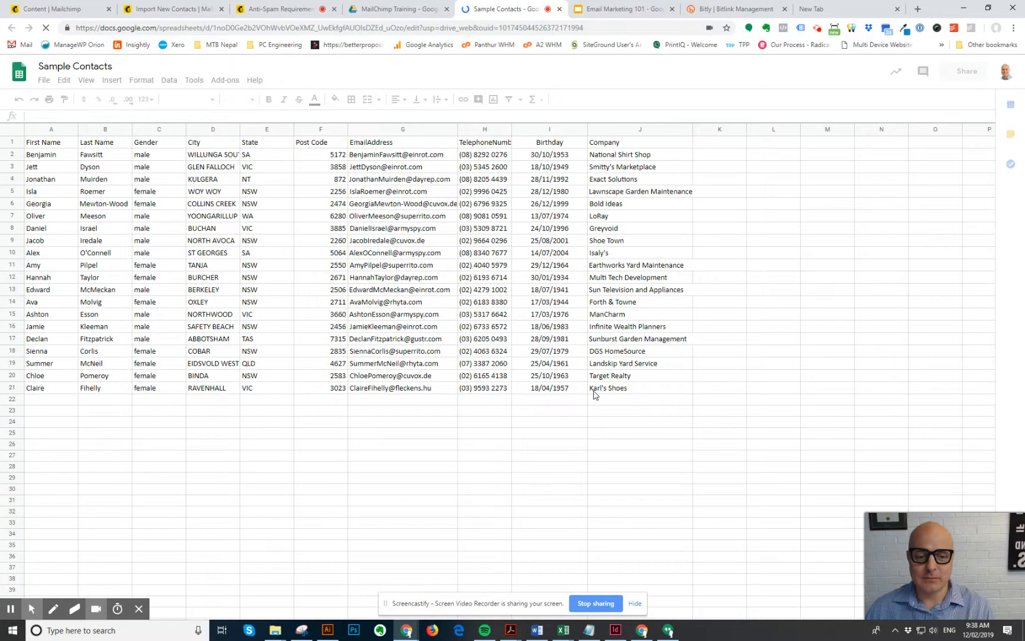
- Select and copy the full contact table A1:J21, headers included
{"action": "left_click_drag", "start_coordinate": [608, 382], "coordinate": [34, 151]}
{"action": "left_click", "coordinate": [41, 143]}
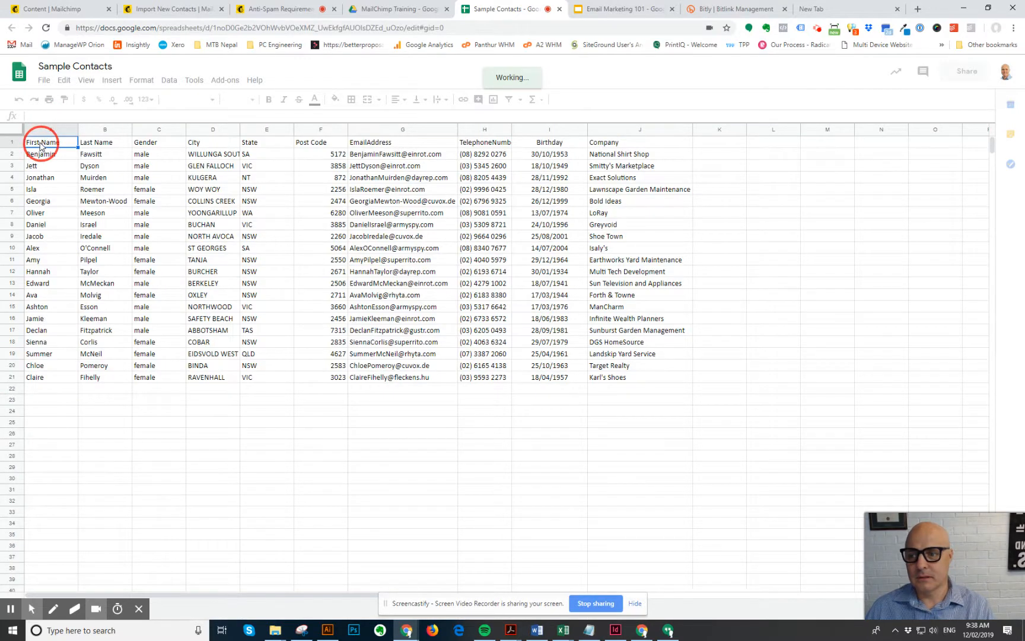
{"action": "mouse_move", "coordinate": [70, 147]}
{"action": "left_mouse_down"}
{"action": "mouse_move", "coordinate": [504, 359]}
{"action": "mouse_move", "coordinate": [613, 389]}
{"action": "mouse_move", "coordinate": [623, 378]}
{"action": "left_mouse_up"}
{"action": "key", "text": "ctrl+c"}
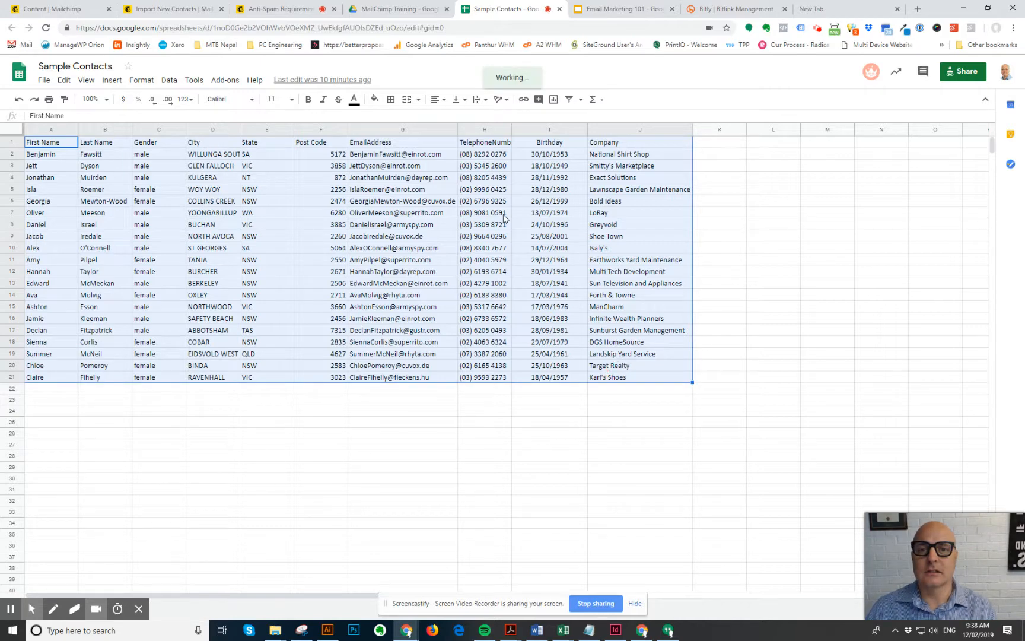
{"action": "left_click", "coordinate": [384, 10]}
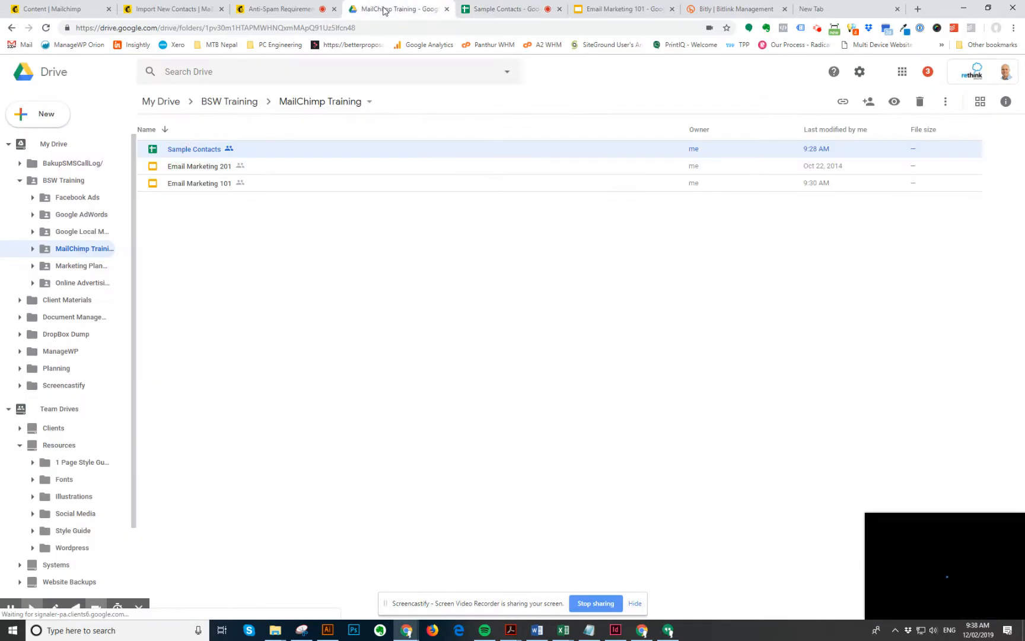
{"action": "left_click", "coordinate": [296, 10]}
- Paste the copied Sample Contacts rows into Mailchimp's import and move on to column matching
{"action": "left_click", "coordinate": [168, 9]}
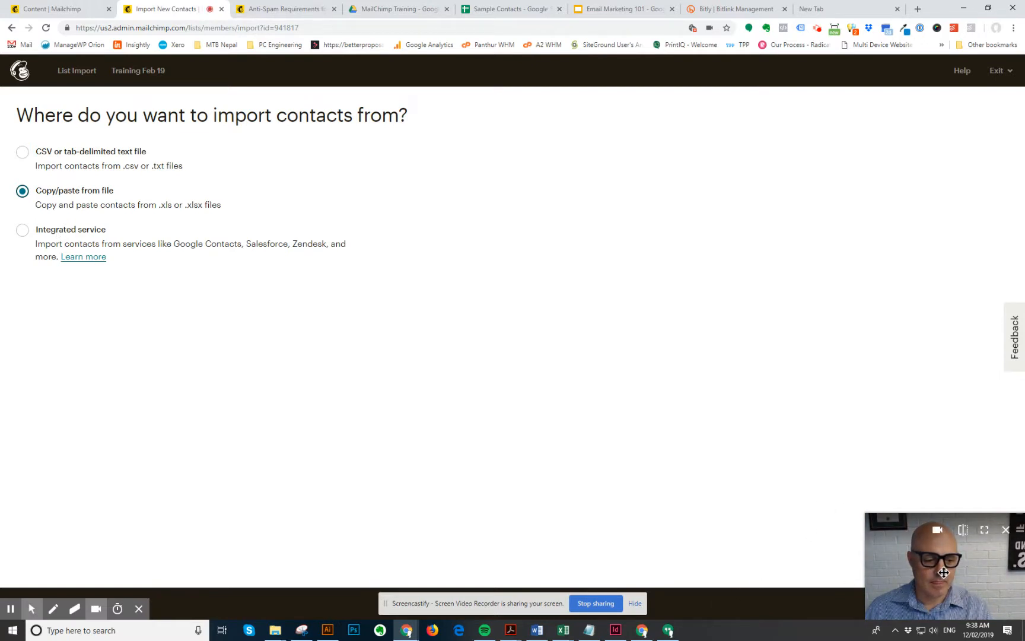
{"action": "left_click_drag", "start_coordinate": [928, 571], "coordinate": [236, 513]}
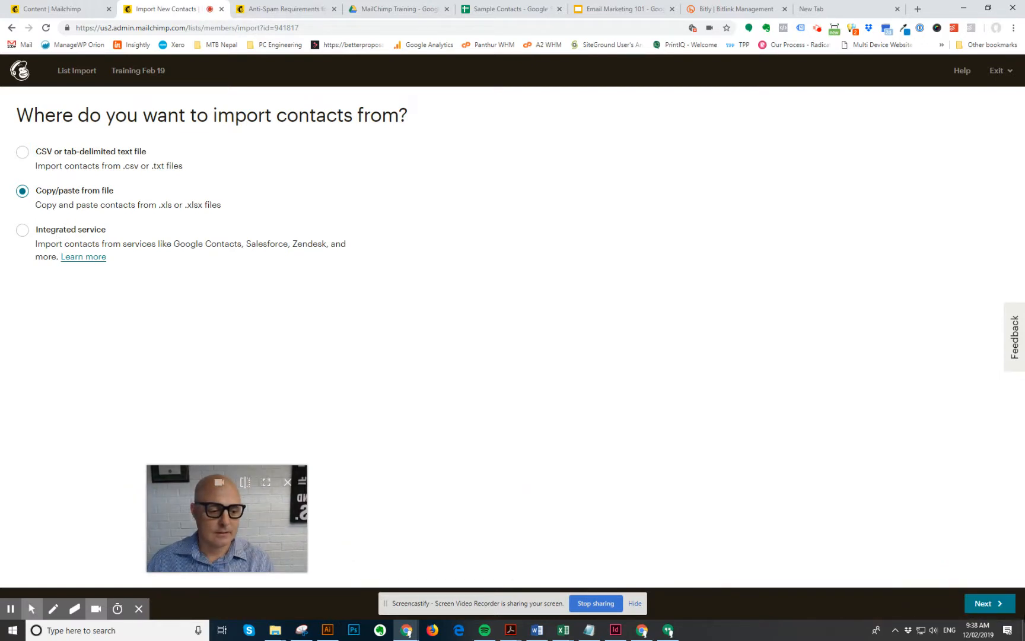
{"action": "left_click", "coordinate": [983, 604]}
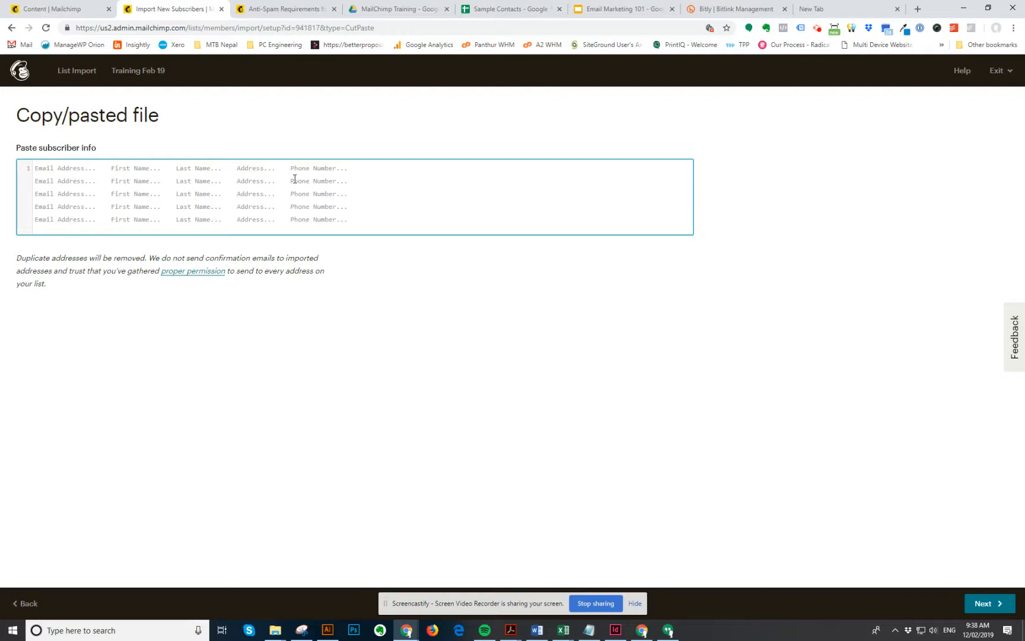
{"action": "key", "text": "ctrl+v"}
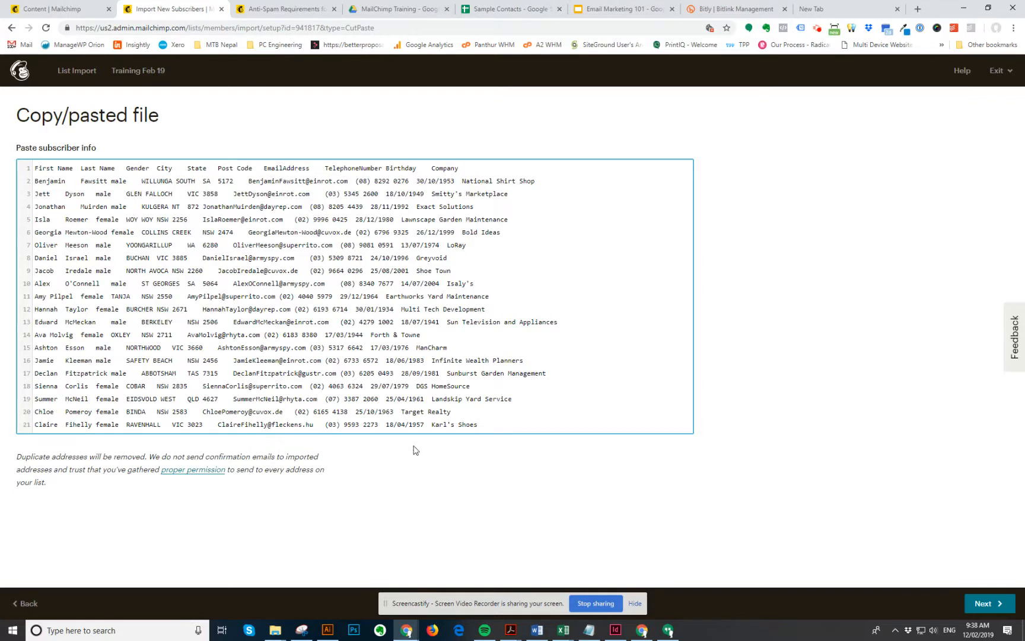
{"action": "left_click", "coordinate": [989, 603]}
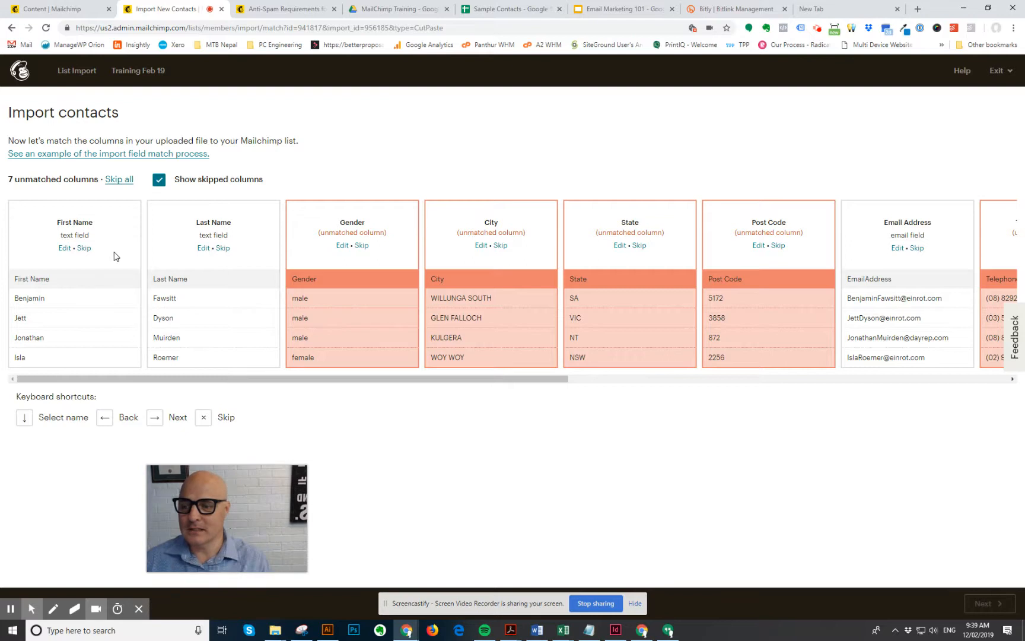
- Match the Gender column to a new text-type Gender field
{"action": "left_click", "coordinate": [343, 245]}
{"action": "left_click", "coordinate": [366, 233]}
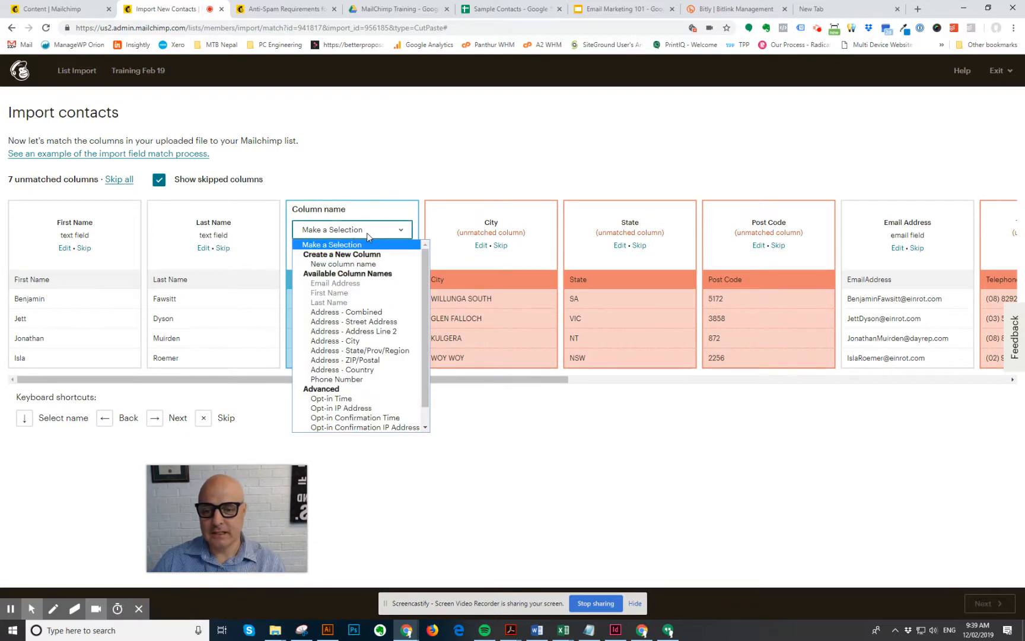
{"action": "left_click", "coordinate": [357, 264]}
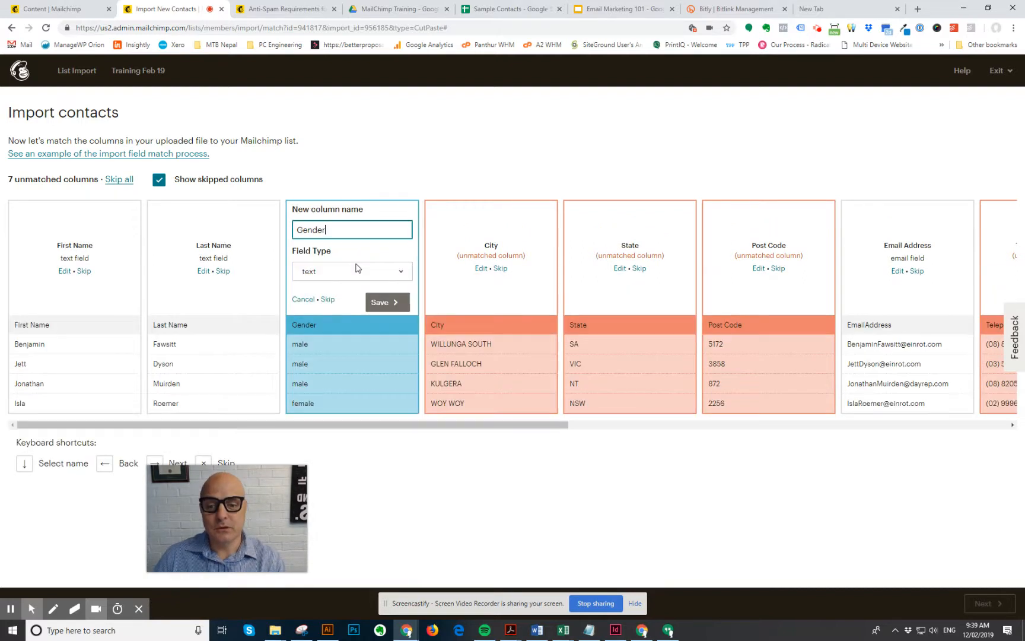
{"action": "left_click", "coordinate": [337, 274]}
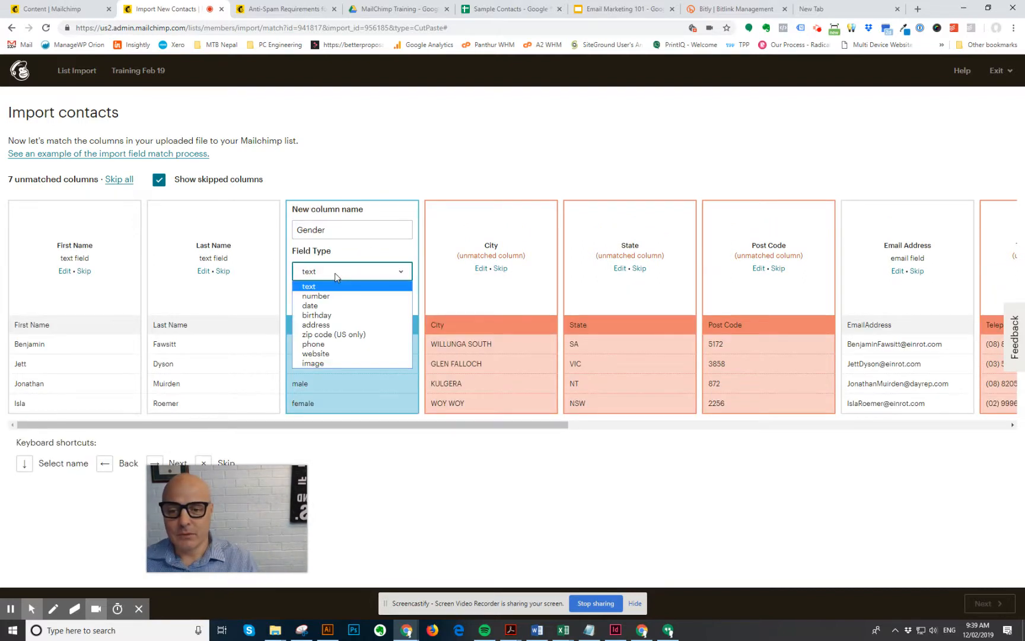
{"action": "left_click", "coordinate": [340, 230]}
{"action": "left_click", "coordinate": [385, 304]}
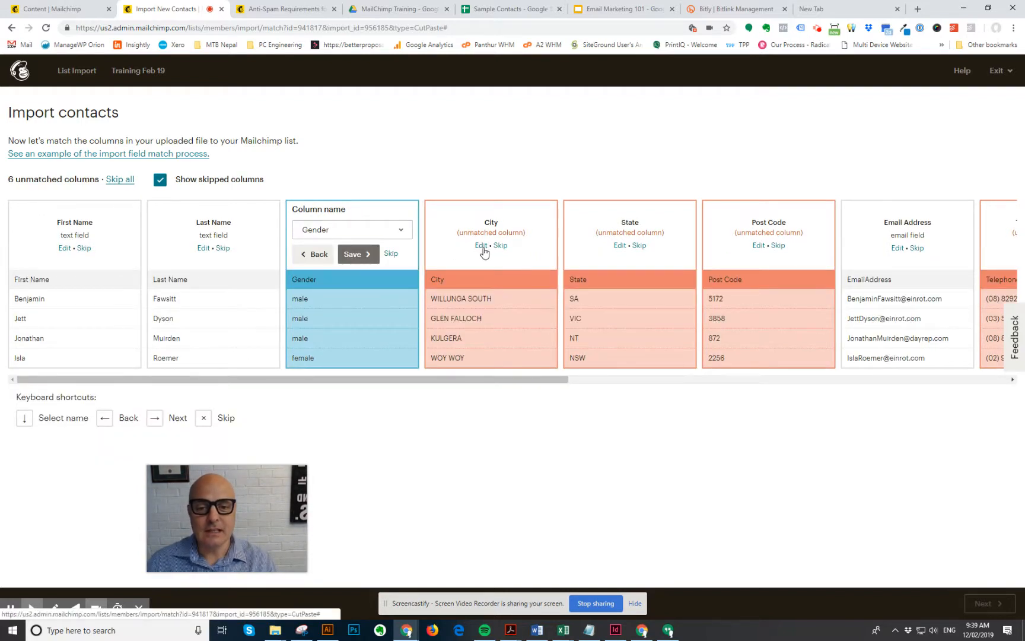
- Match City to Address - City and State to Address - State/Prov/Region
{"action": "left_click", "coordinate": [481, 249]}
{"action": "left_click", "coordinate": [522, 230]}
{"action": "scroll", "coordinate": [490, 354], "scroll_direction": "down", "scroll_amount": 1}
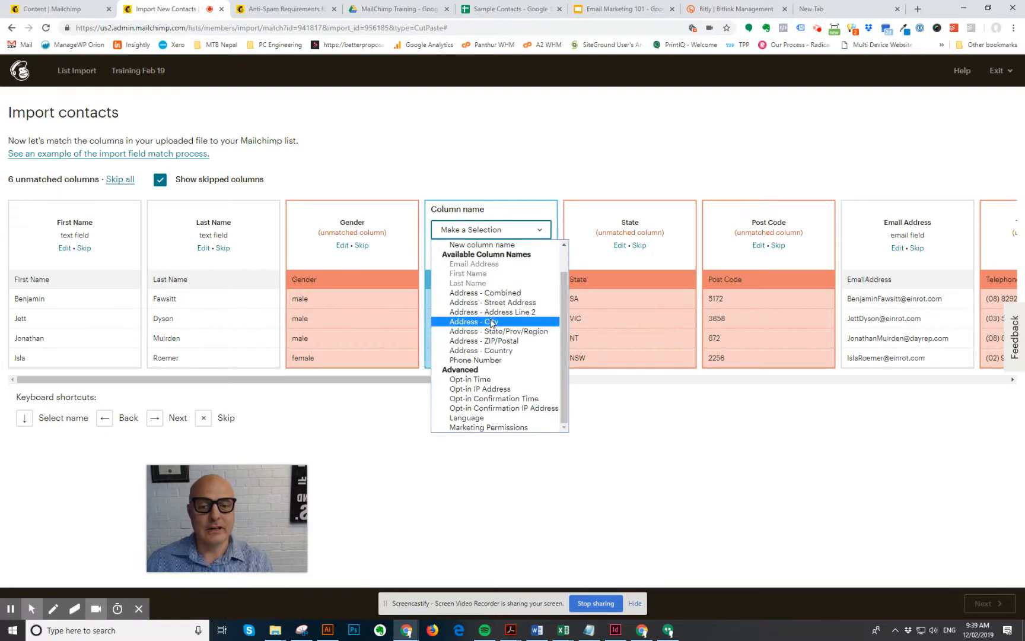
{"action": "left_click", "coordinate": [490, 318]}
{"action": "left_click", "coordinate": [491, 254]}
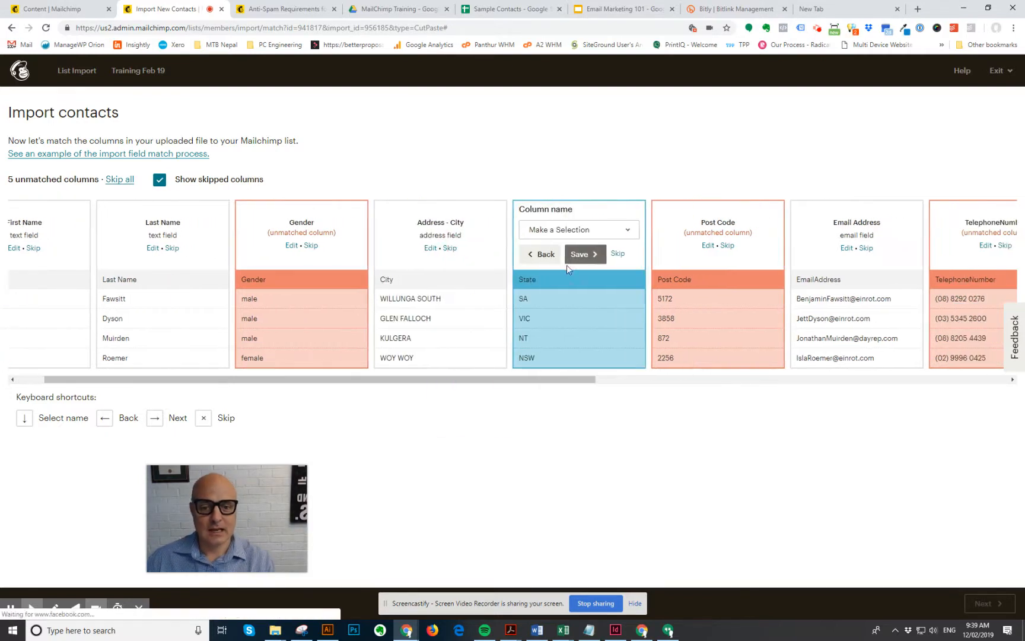
{"action": "left_click", "coordinate": [501, 236]}
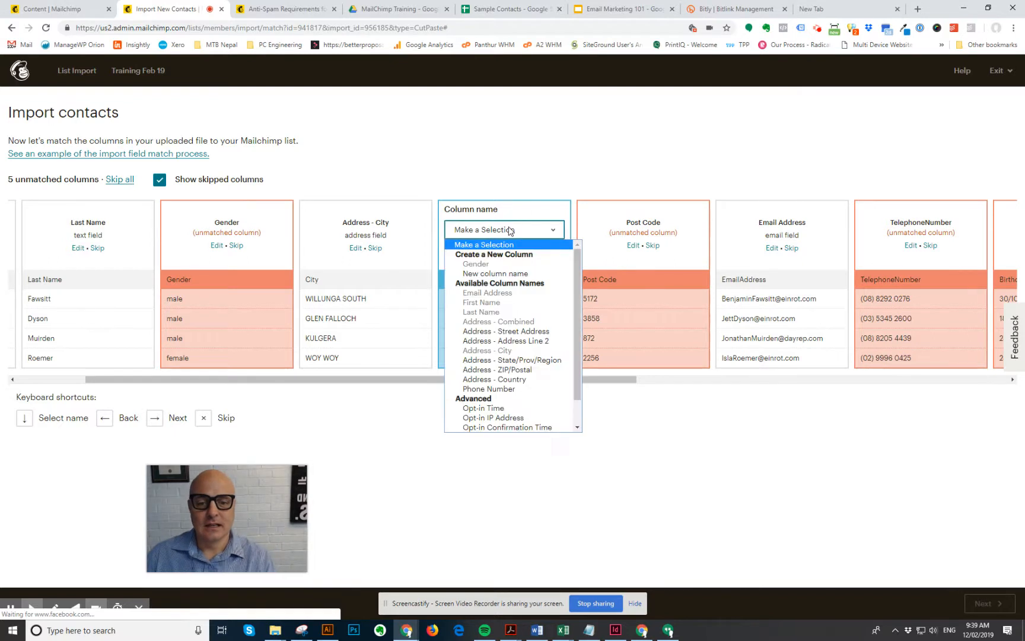
{"action": "left_click", "coordinate": [520, 361]}
{"action": "left_click", "coordinate": [511, 255]}
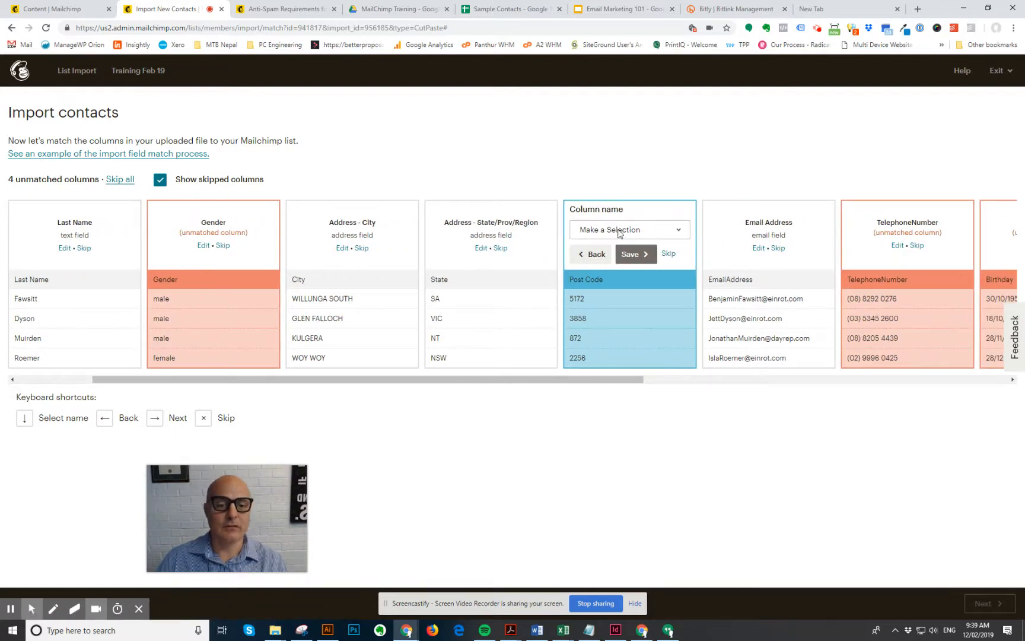
- Match Post Code to Address - ZIP/Postal and EmailAddress to Email Address, and skip TelephoneNumber
{"action": "left_click", "coordinate": [643, 231]}
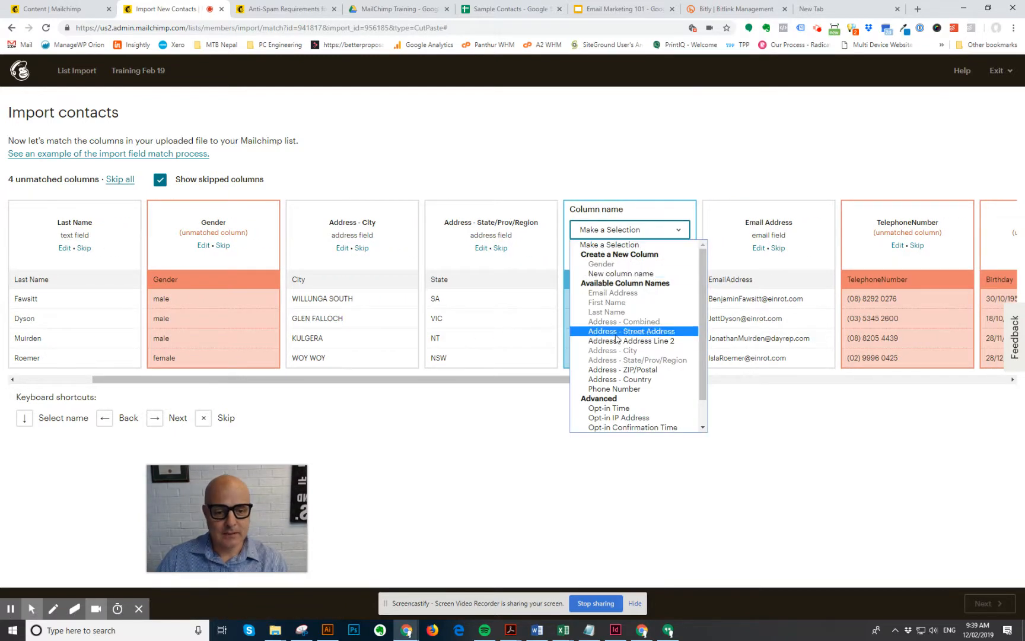
{"action": "left_click", "coordinate": [638, 369]}
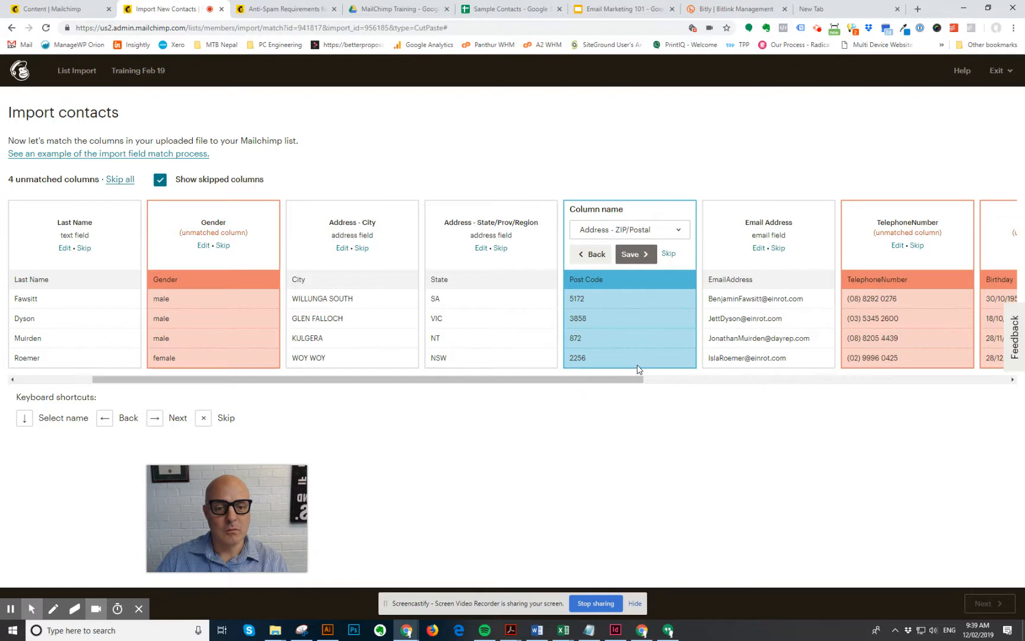
{"action": "left_click", "coordinate": [634, 255]}
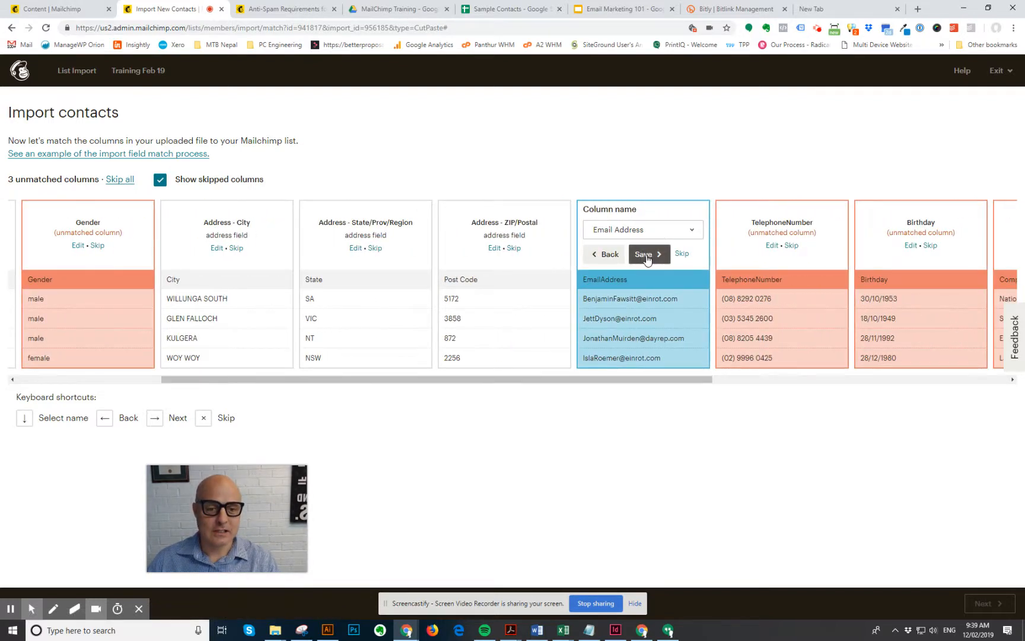
{"action": "left_click", "coordinate": [646, 255]}
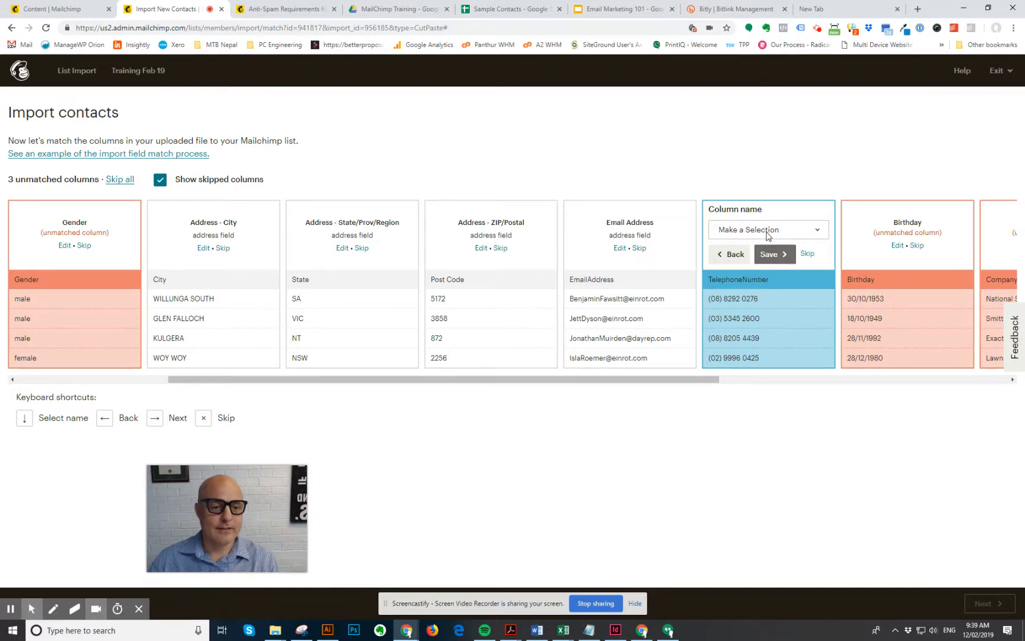
{"action": "left_click", "coordinate": [807, 255]}
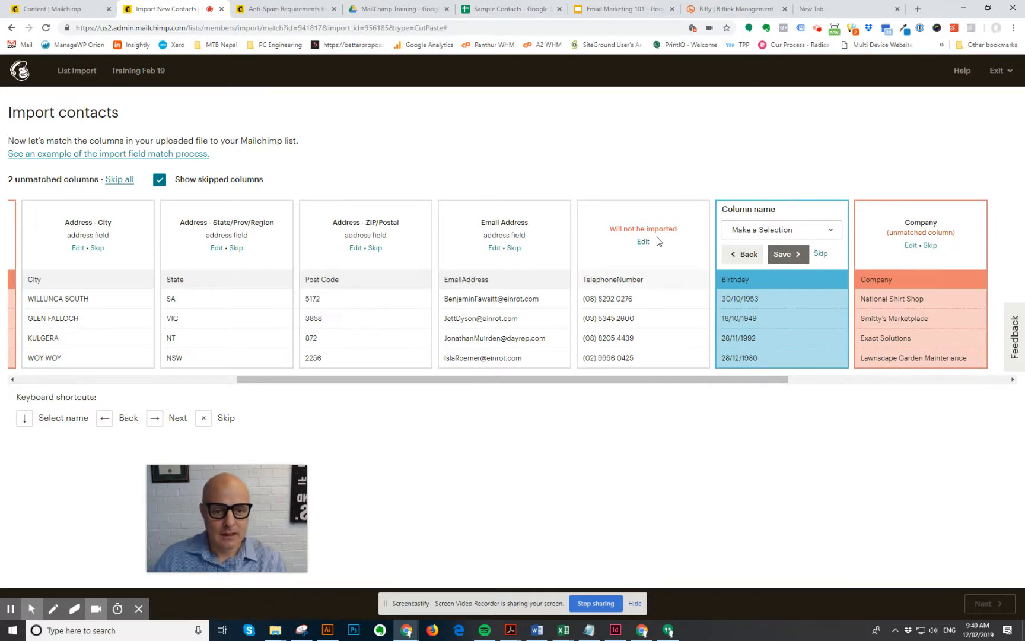
- Add Birthday as a new list field with the birthday field type
{"action": "left_click", "coordinate": [778, 230]}
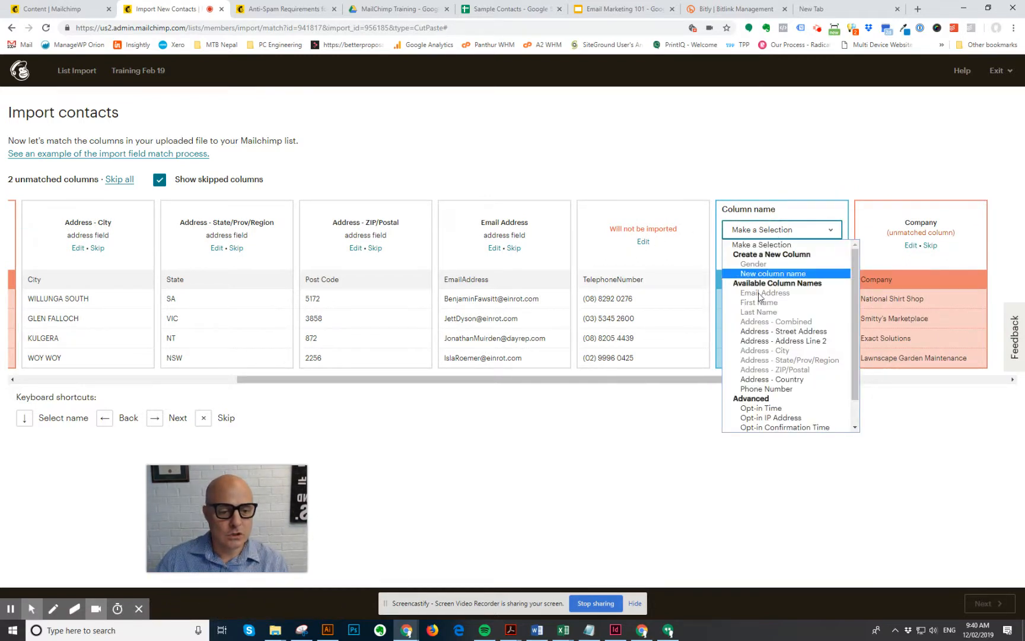
{"action": "scroll", "coordinate": [780, 364], "scroll_direction": "down", "scroll_amount": 1}
{"action": "scroll", "coordinate": [775, 332], "scroll_direction": "up", "scroll_amount": 1}
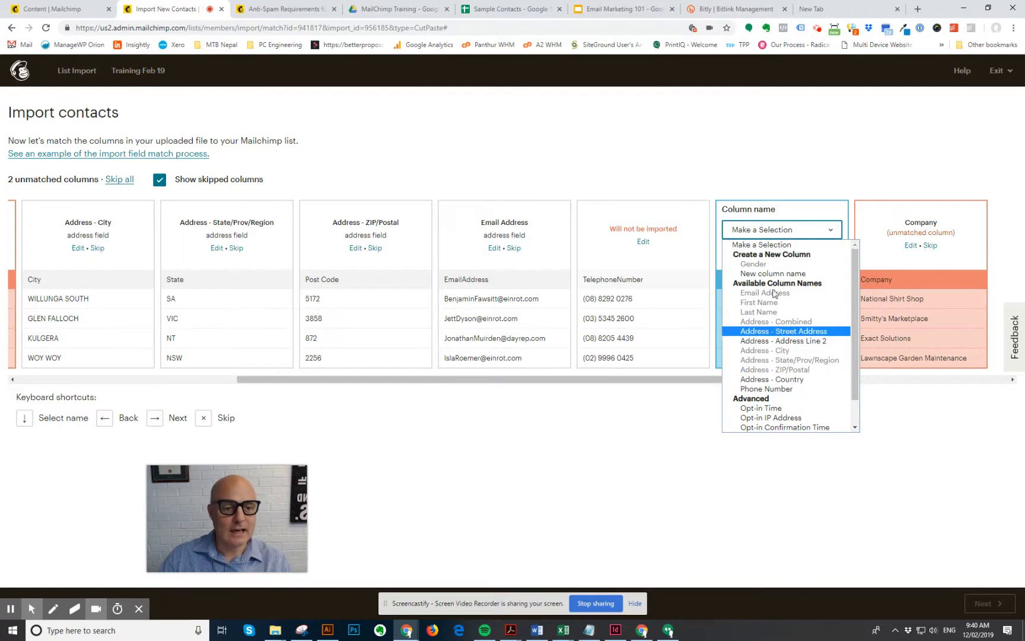
{"action": "left_click", "coordinate": [772, 274]}
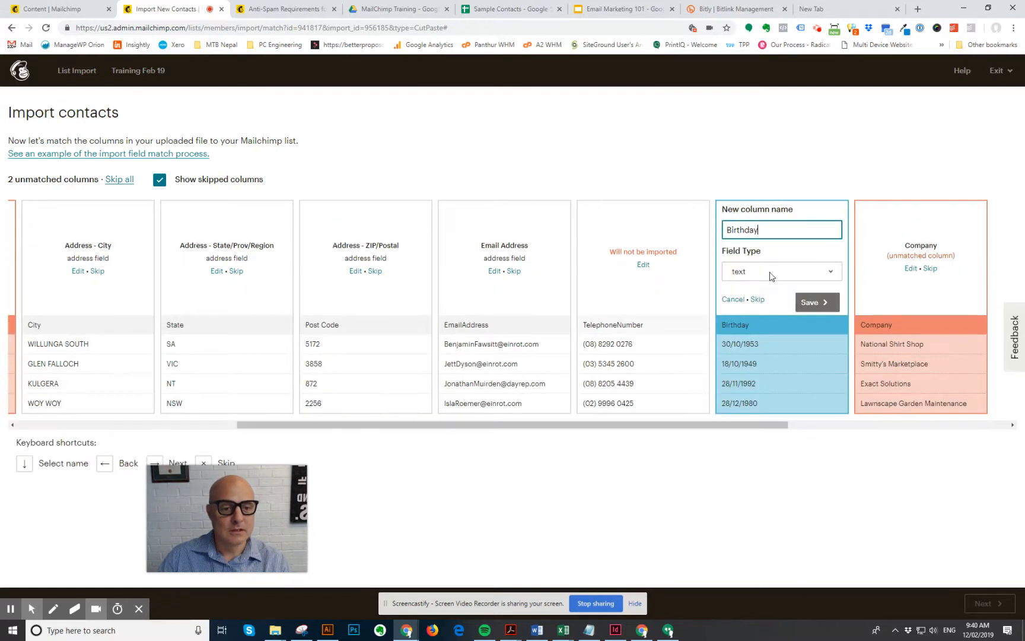
{"action": "left_click", "coordinate": [770, 272]}
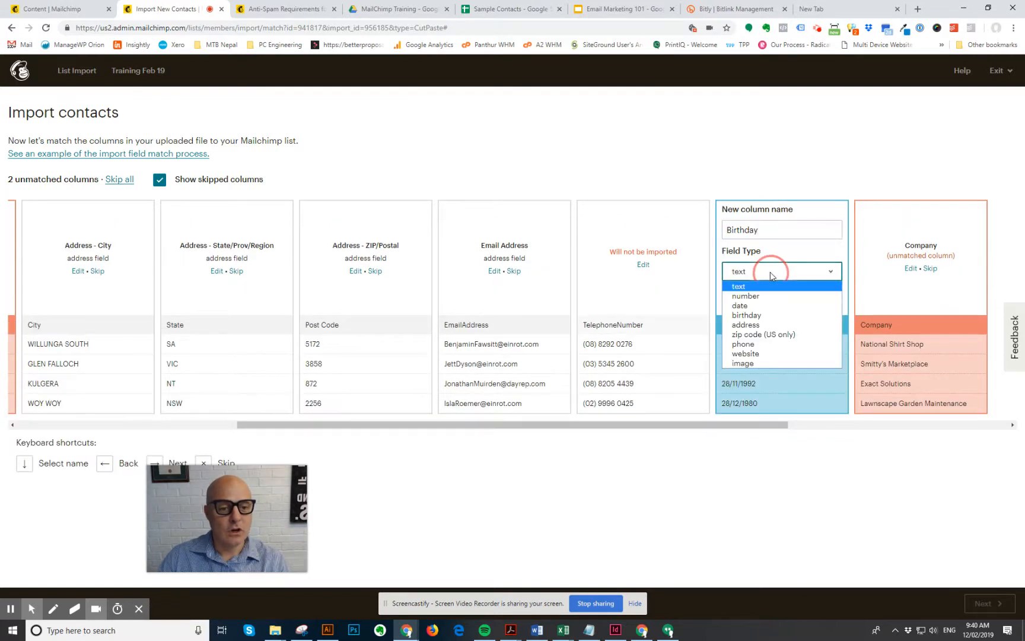
{"action": "left_click", "coordinate": [749, 317]}
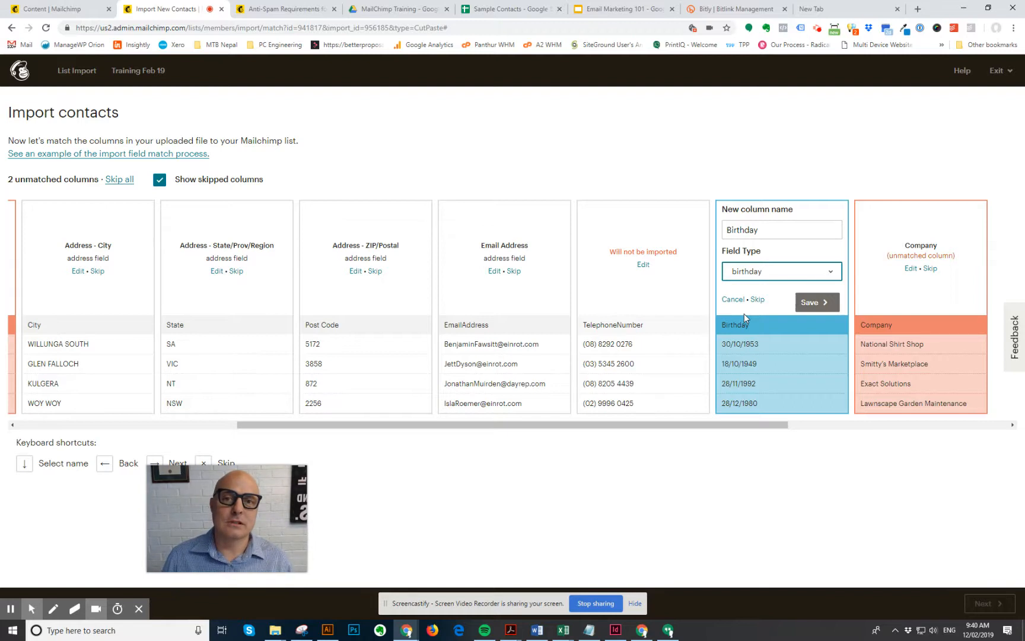
{"action": "left_click", "coordinate": [817, 302]}
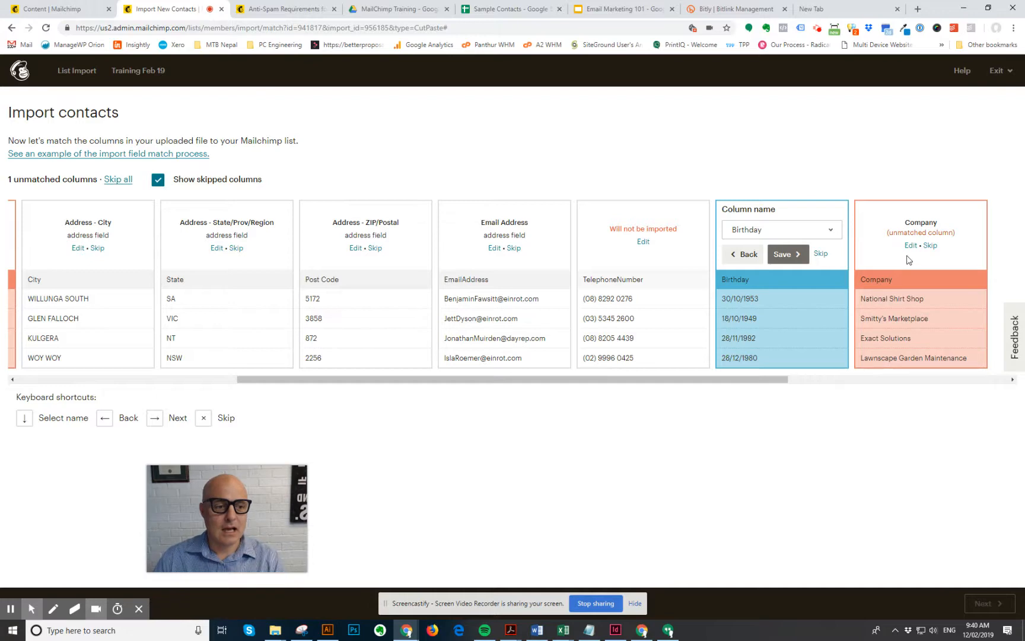
- Add Company as a new list field and proceed to the import review
{"action": "left_click", "coordinate": [911, 245]}
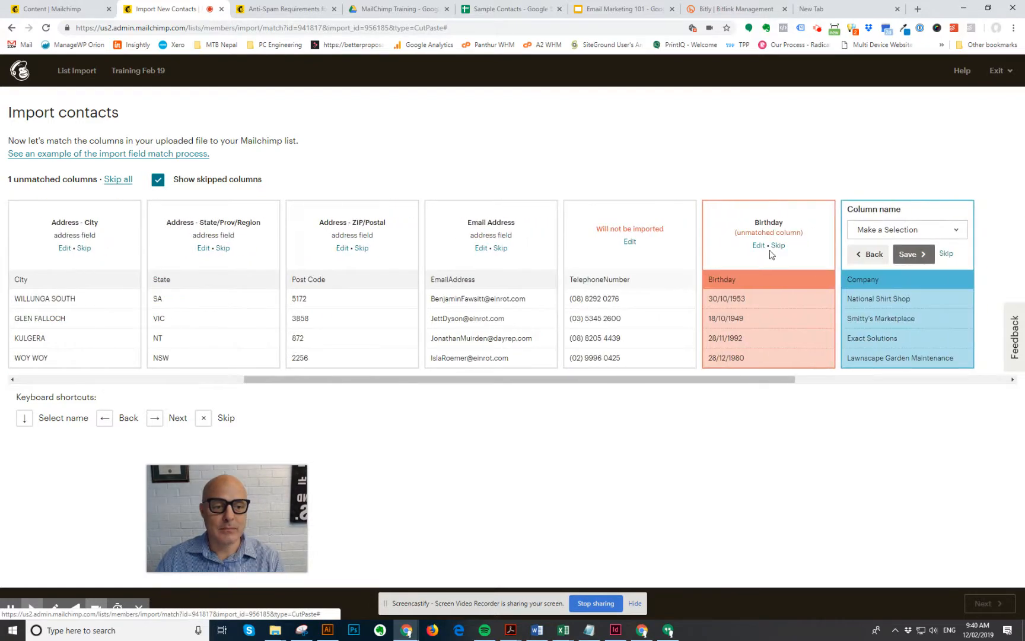
{"action": "left_click", "coordinate": [879, 237]}
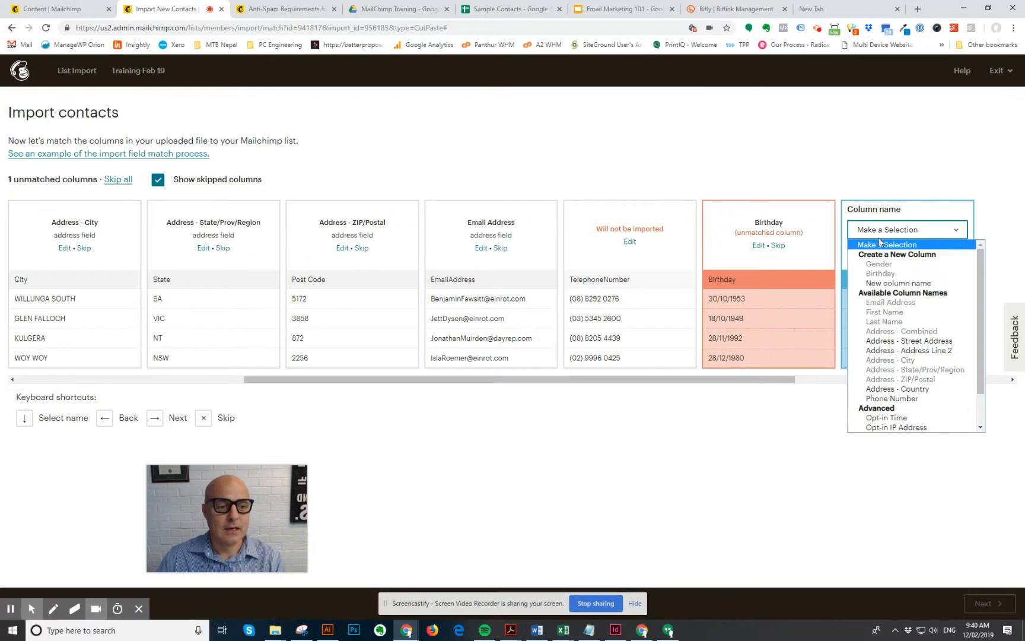
{"action": "left_click", "coordinate": [881, 285]}
{"action": "left_click", "coordinate": [936, 302]}
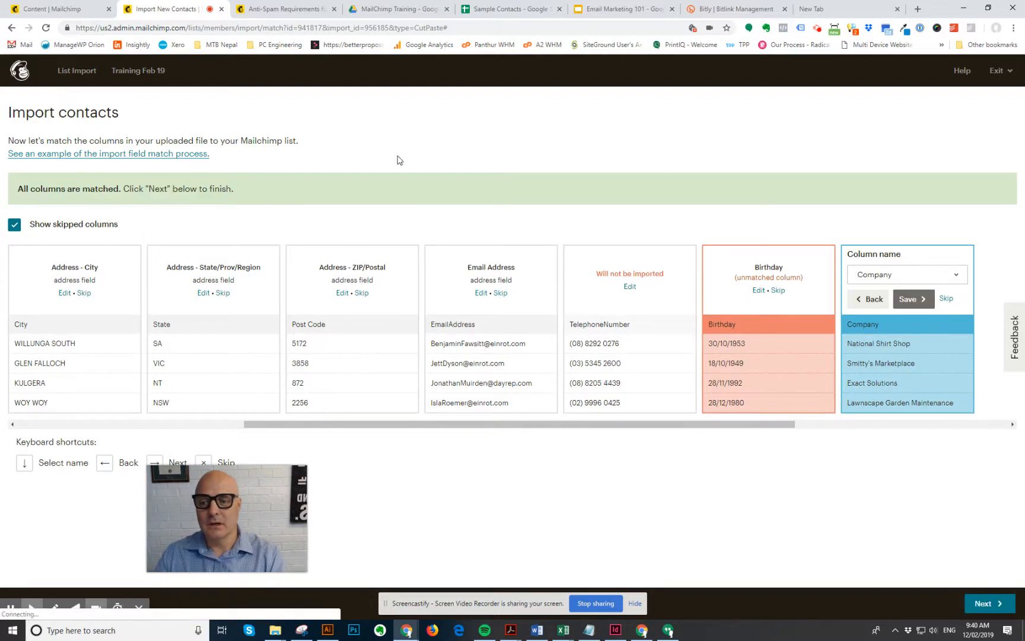
{"action": "left_click", "coordinate": [980, 605]}
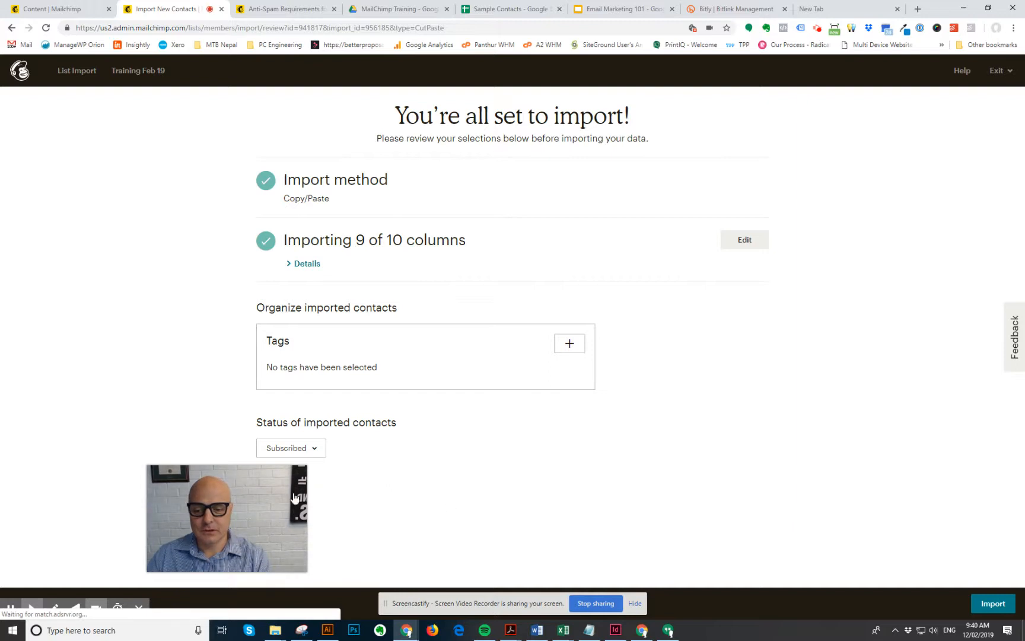
- Keep imported contacts as Subscribed and submit the import of 9 of 10 columns
{"action": "left_click_drag", "start_coordinate": [245, 537], "coordinate": [99, 220]}
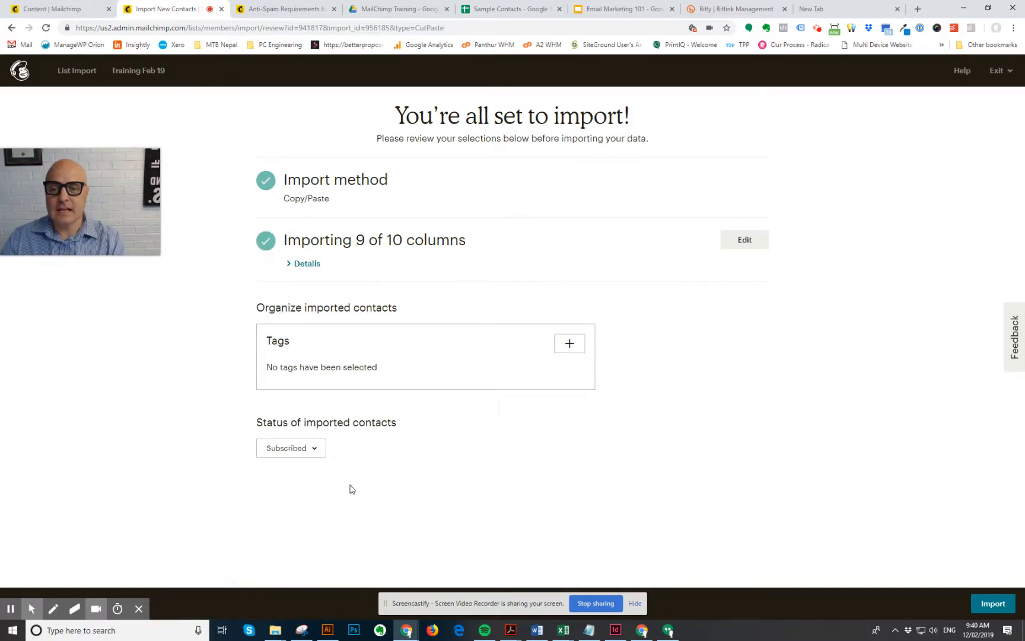
{"action": "left_click", "coordinate": [291, 448]}
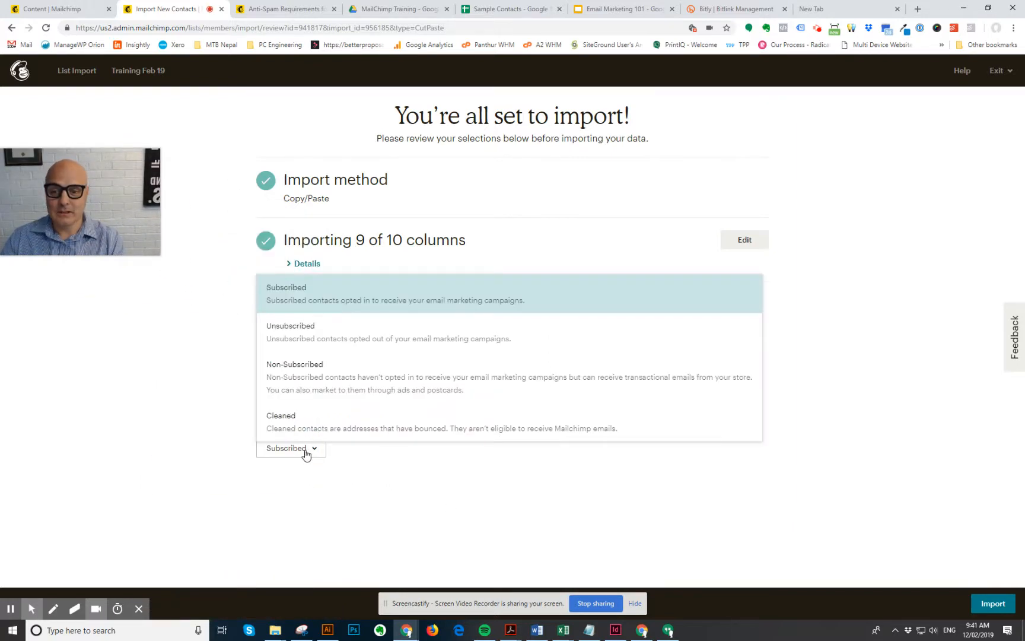
{"action": "left_click", "coordinate": [191, 366]}
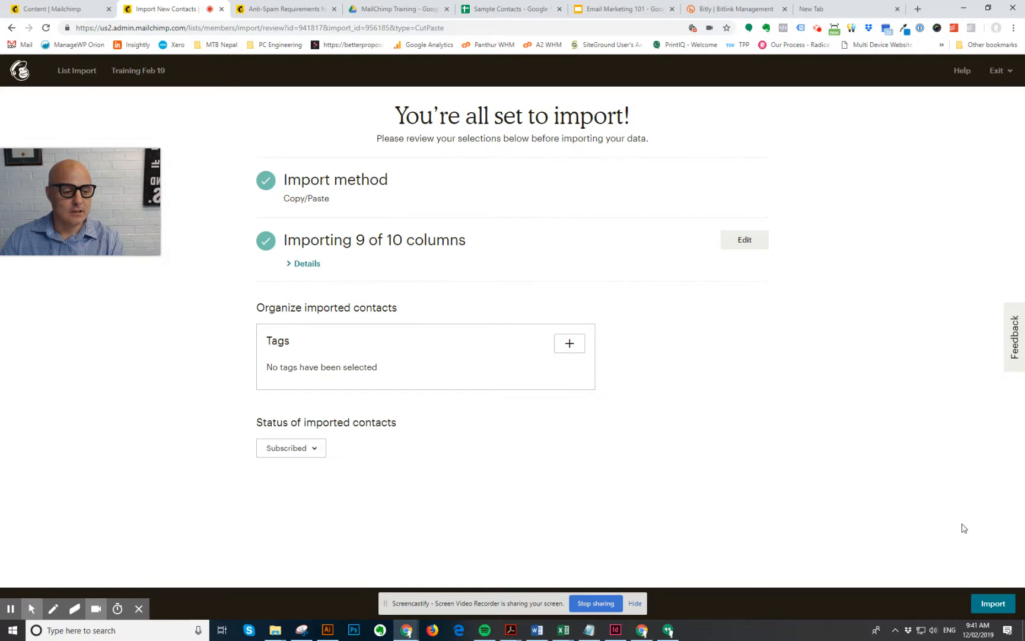
{"action": "left_click", "coordinate": [1002, 604]}
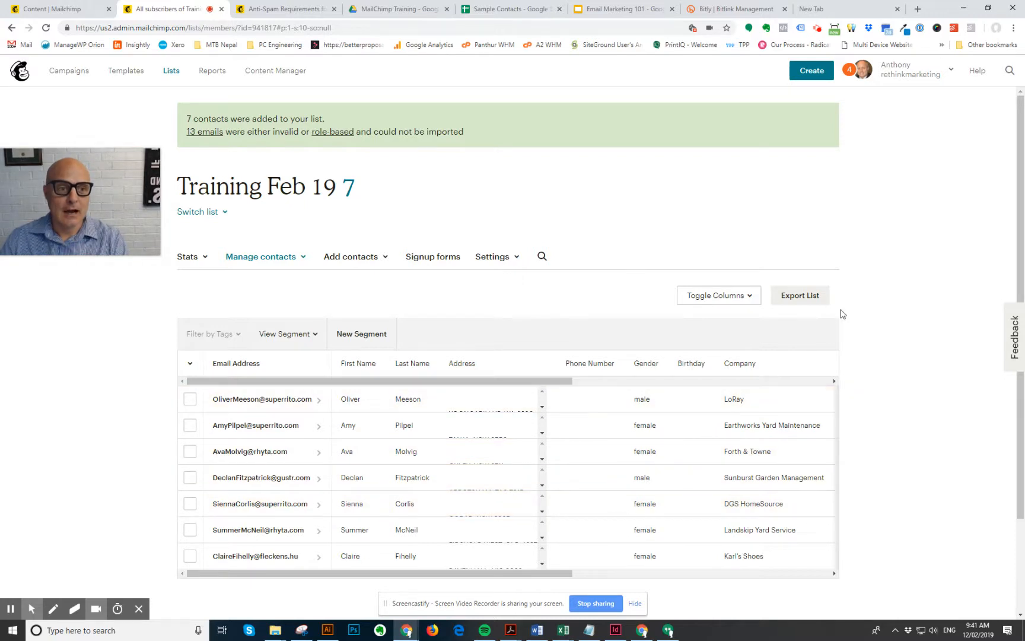
- Review the 7 imported contacts in the Training Feb 19 list's contacts table
{"action": "mouse_move", "coordinate": [99, 205]}
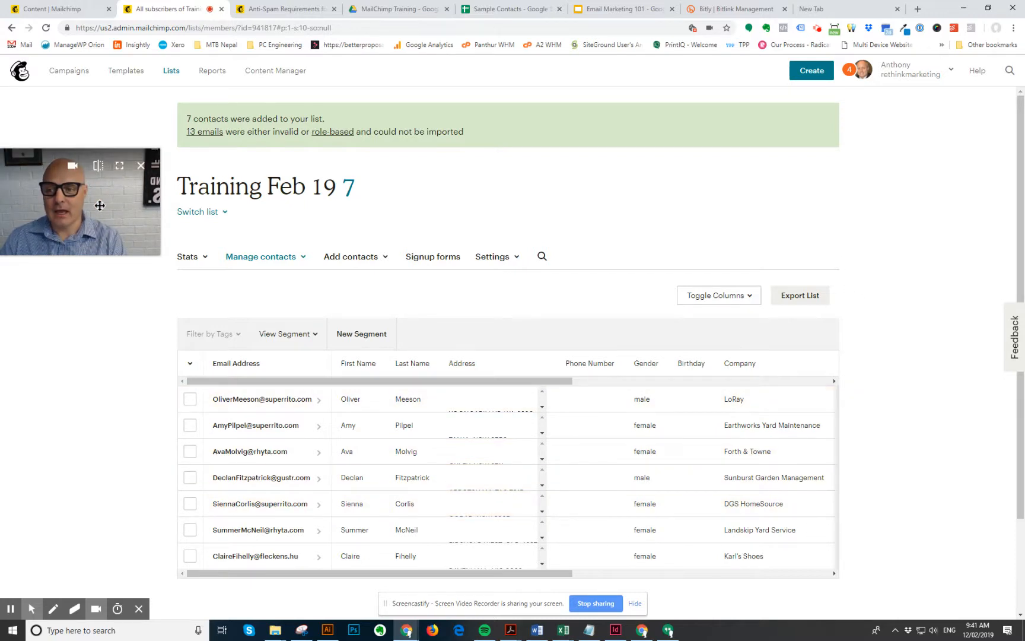
{"action": "left_click_drag", "start_coordinate": [99, 205], "coordinate": [154, 213]}
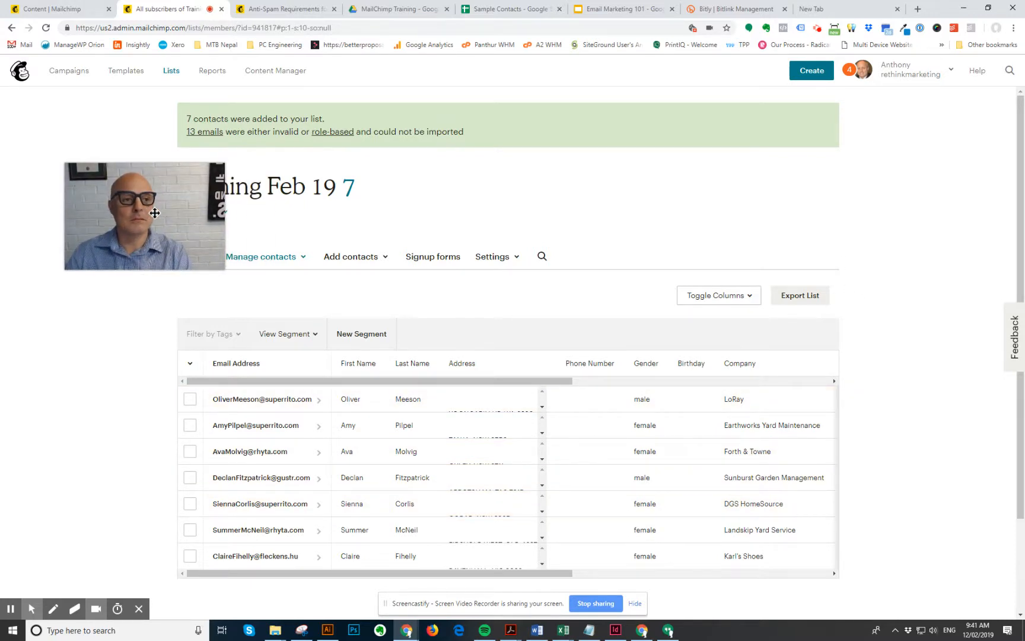